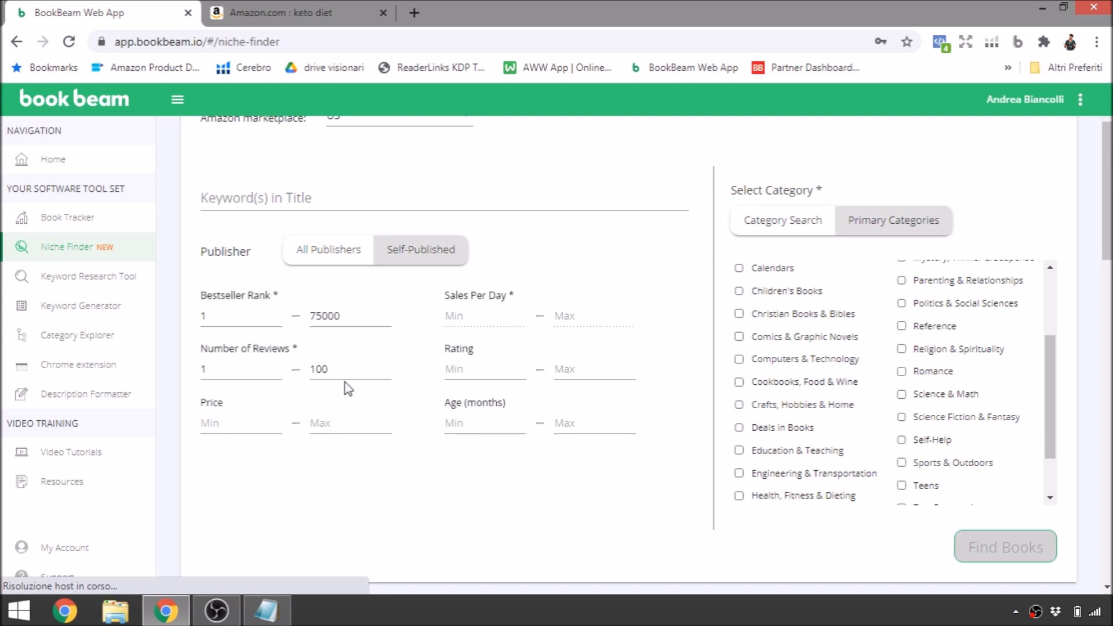
Find self-published books in the Computers & Technology category using the set bestseller rank and review limits
{"action": "left_click", "coordinate": [740, 360]}
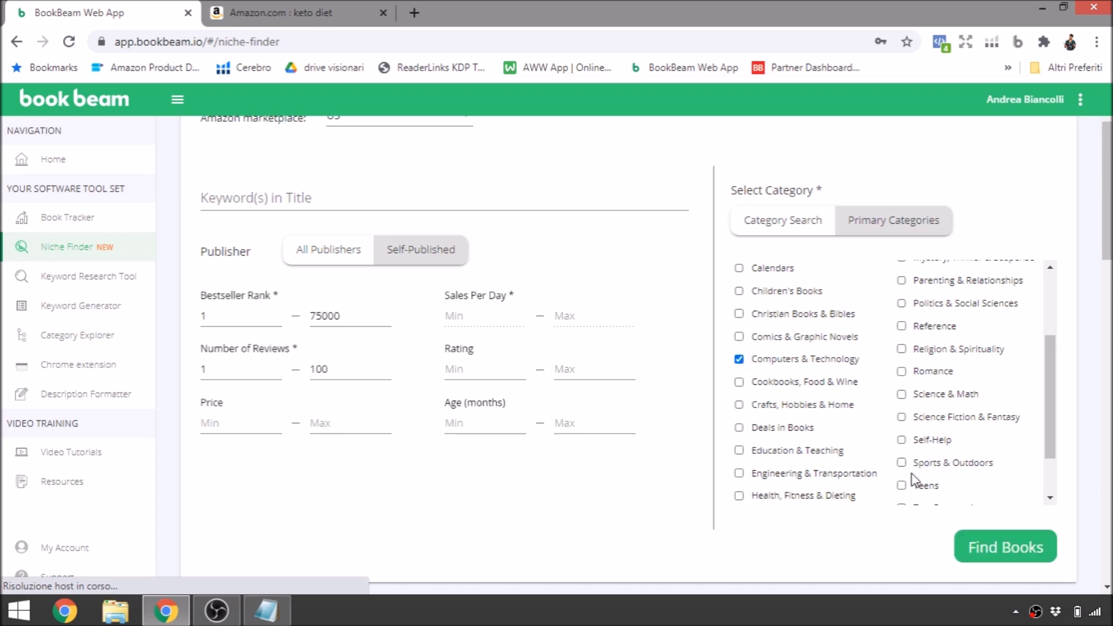
{"action": "left_click", "coordinate": [998, 554]}
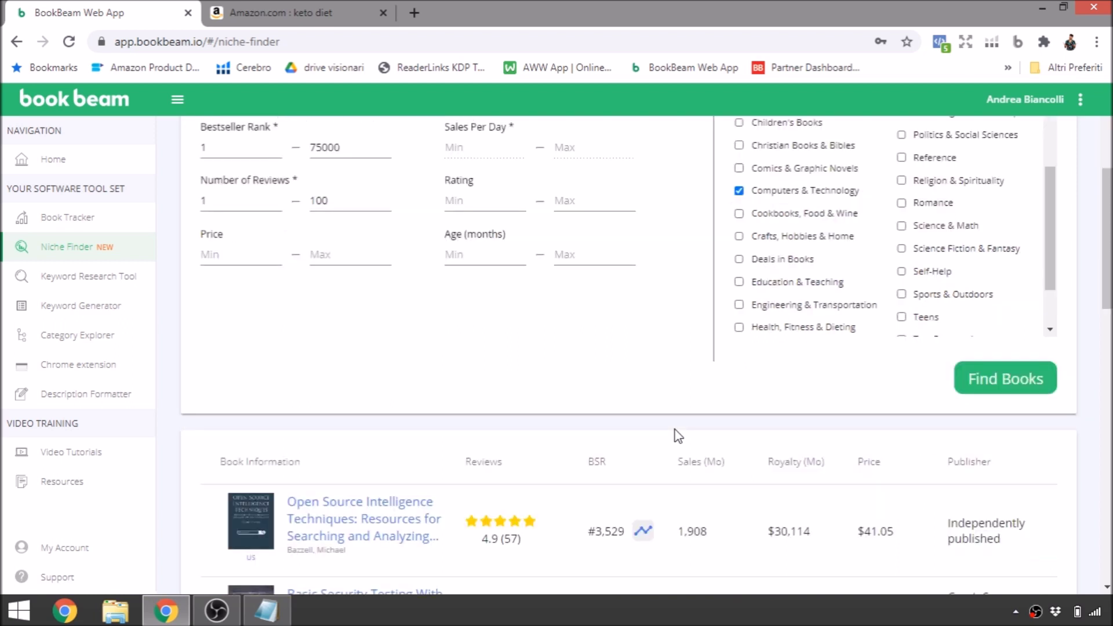
Review the found books' ratings, bestseller ranks, monthly sales, royalties and prices, and compare them with the search filters
{"action": "scroll", "coordinate": [678, 436], "scroll_direction": "down", "scroll_amount": 2}
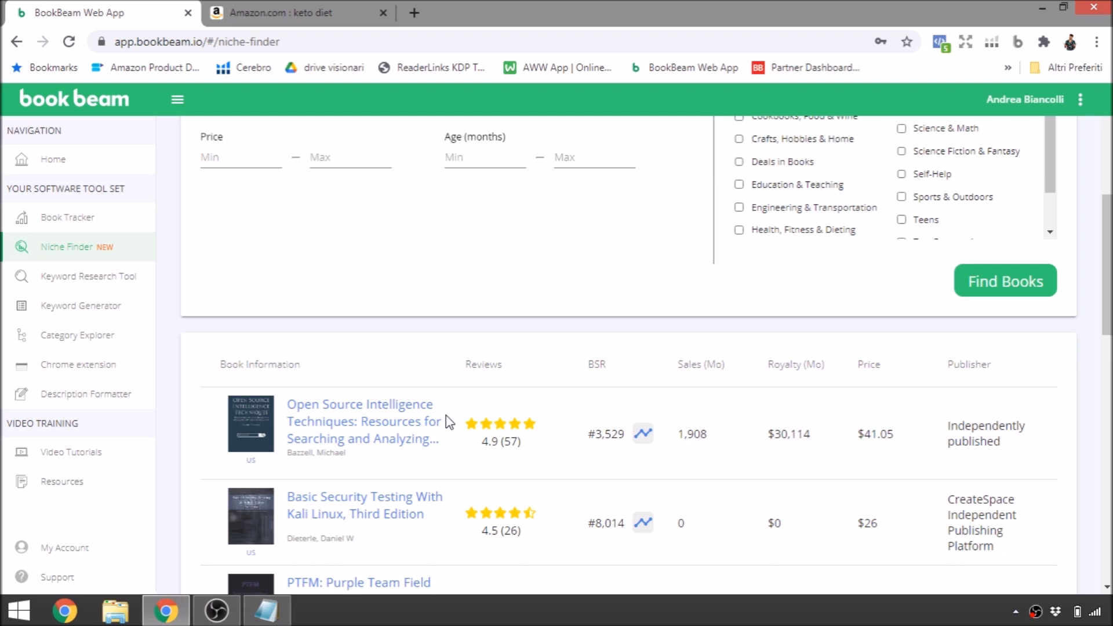
{"action": "scroll", "coordinate": [449, 422], "scroll_direction": "down", "scroll_amount": 3}
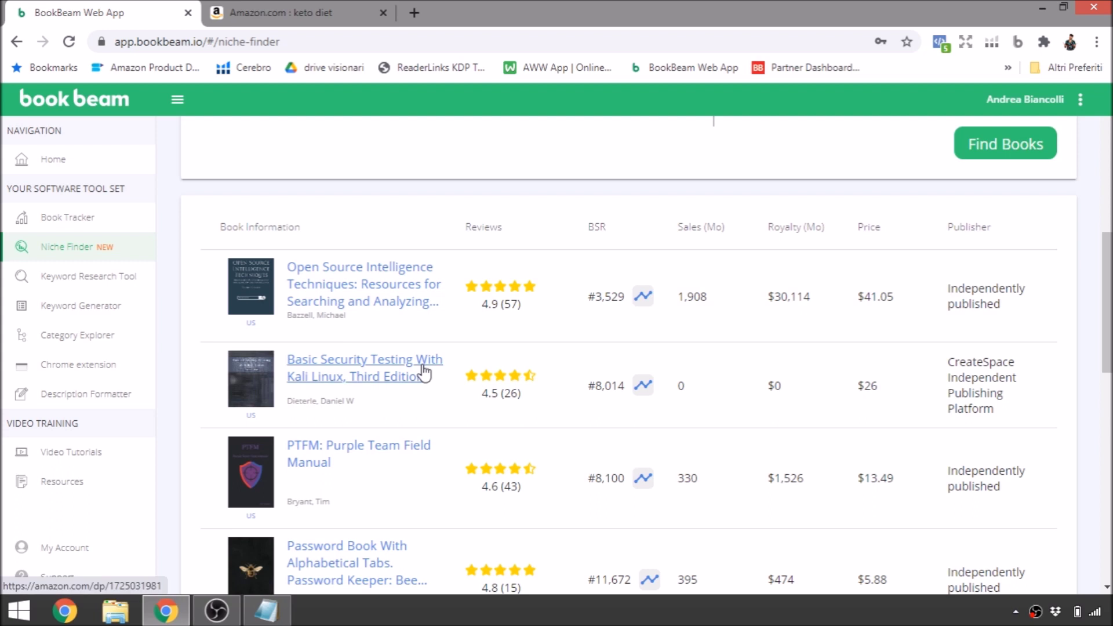
{"action": "scroll", "coordinate": [549, 363], "scroll_direction": "down", "scroll_amount": 3}
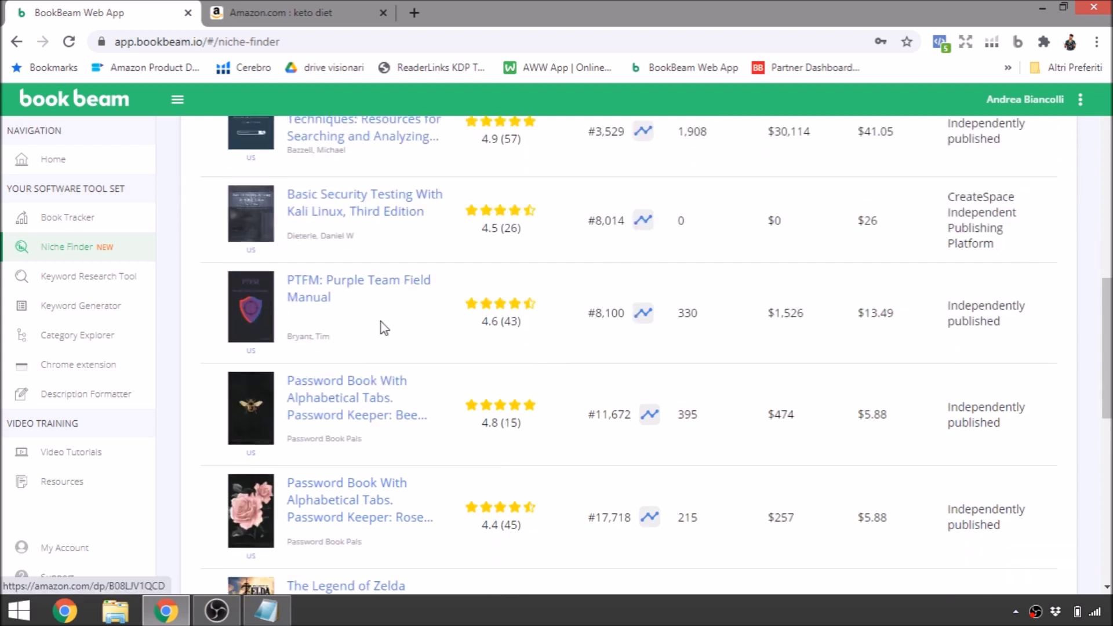
{"action": "scroll", "coordinate": [482, 262], "scroll_direction": "down", "scroll_amount": 2}
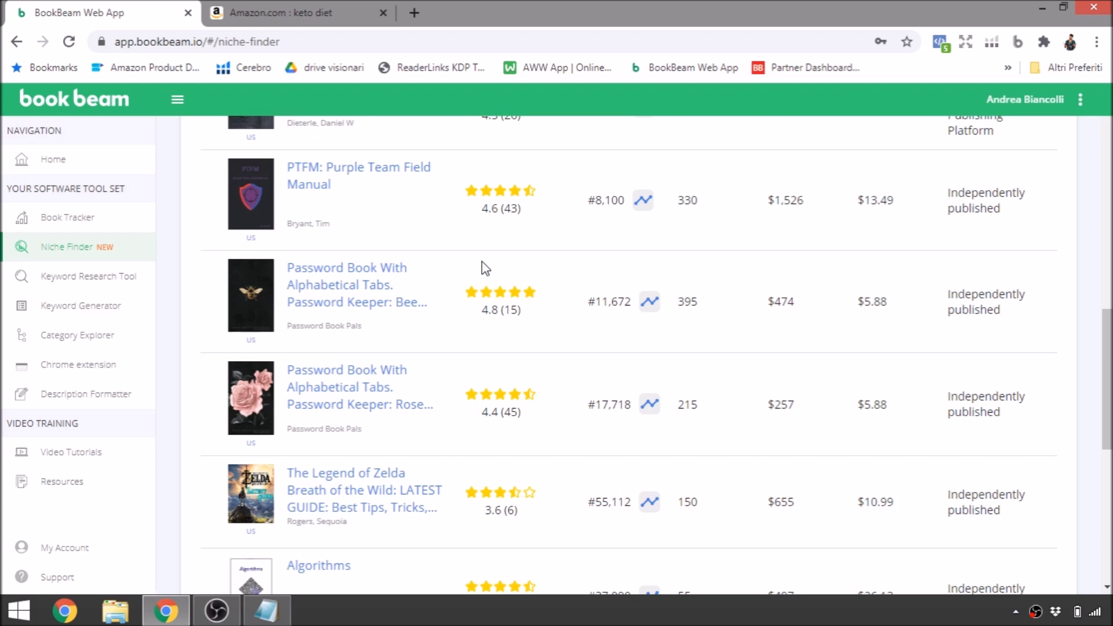
{"action": "scroll", "coordinate": [516, 343], "scroll_direction": "down", "scroll_amount": 4}
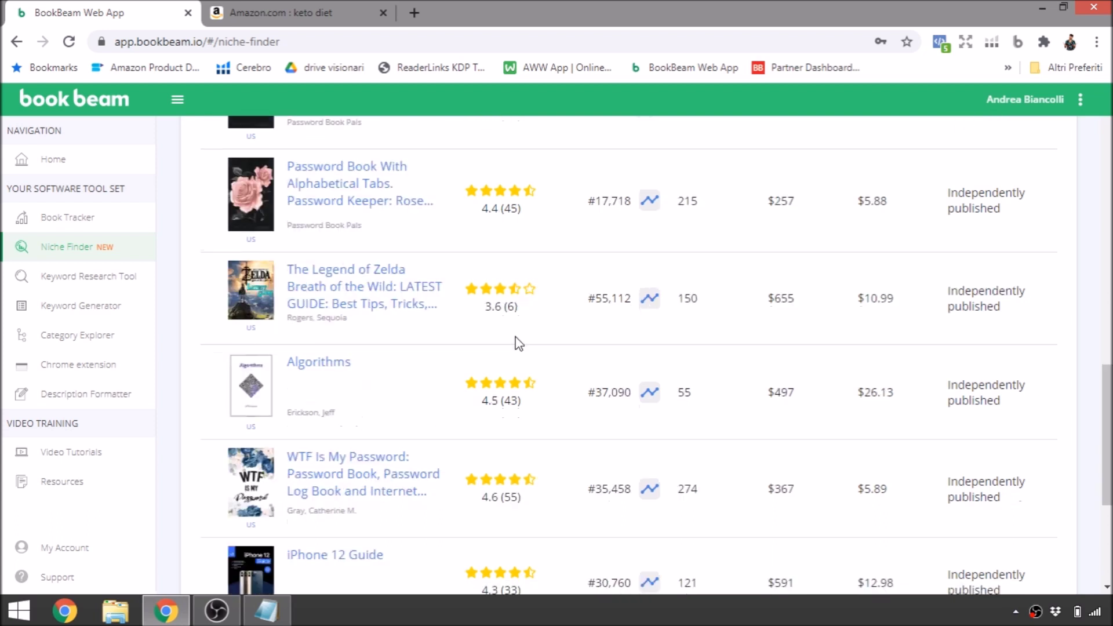
{"action": "scroll", "coordinate": [518, 343], "scroll_direction": "up", "scroll_amount": 5}
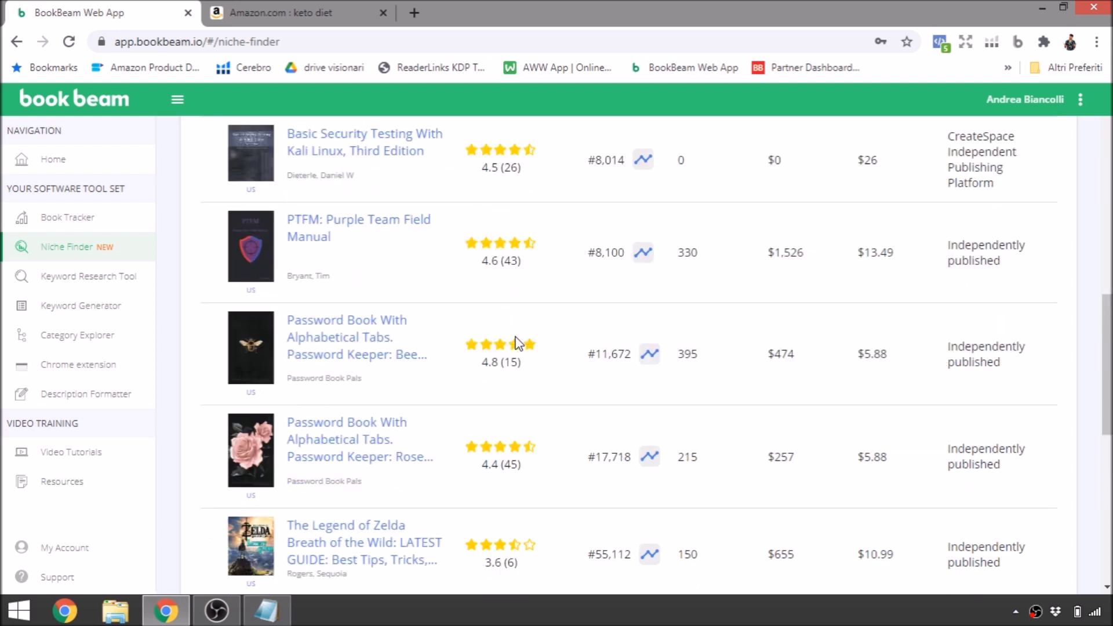
{"action": "scroll", "coordinate": [669, 311], "scroll_direction": "up", "scroll_amount": 12}
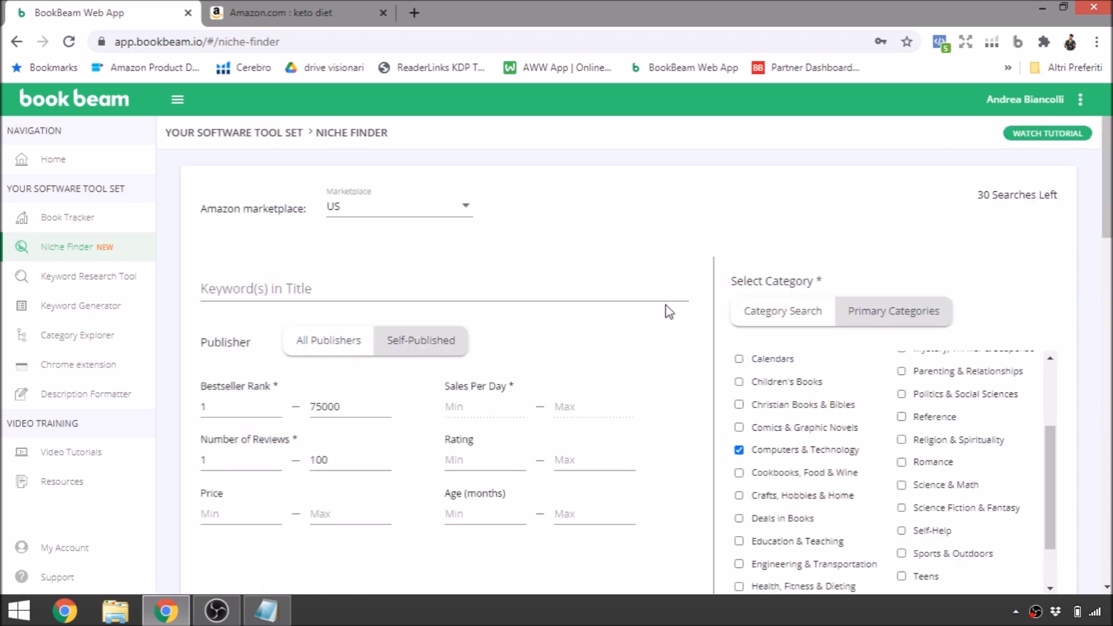
{"action": "scroll", "coordinate": [666, 306], "scroll_direction": "down", "scroll_amount": 2}
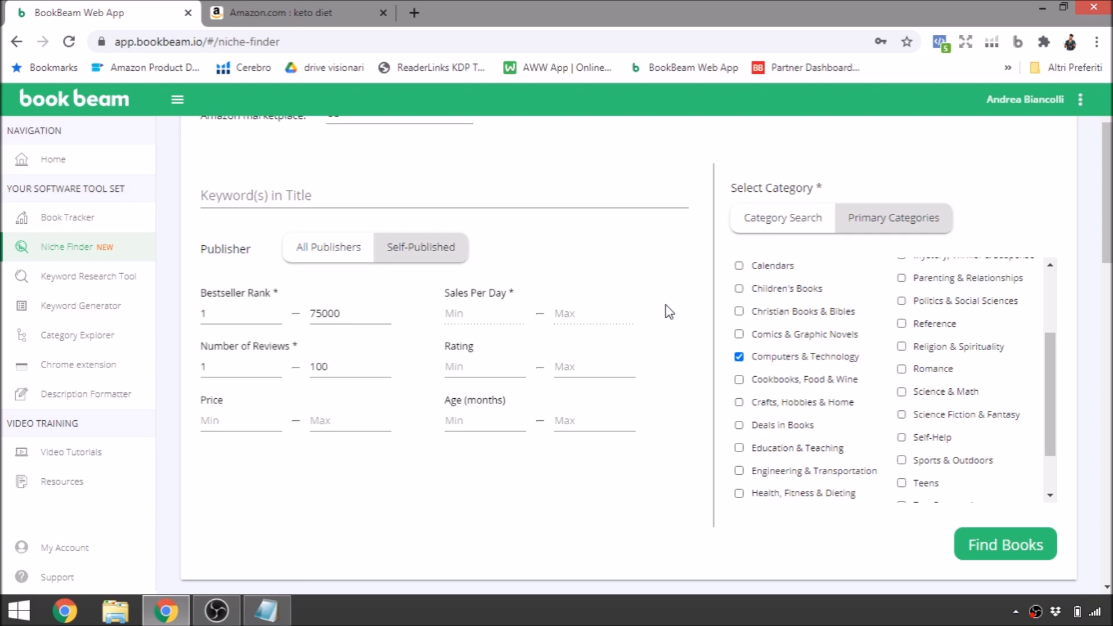
Open the Keyword Research Tool, then switch to Amazon's keto diet results and launch the BookBeam extension there
{"action": "left_click", "coordinate": [99, 275]}
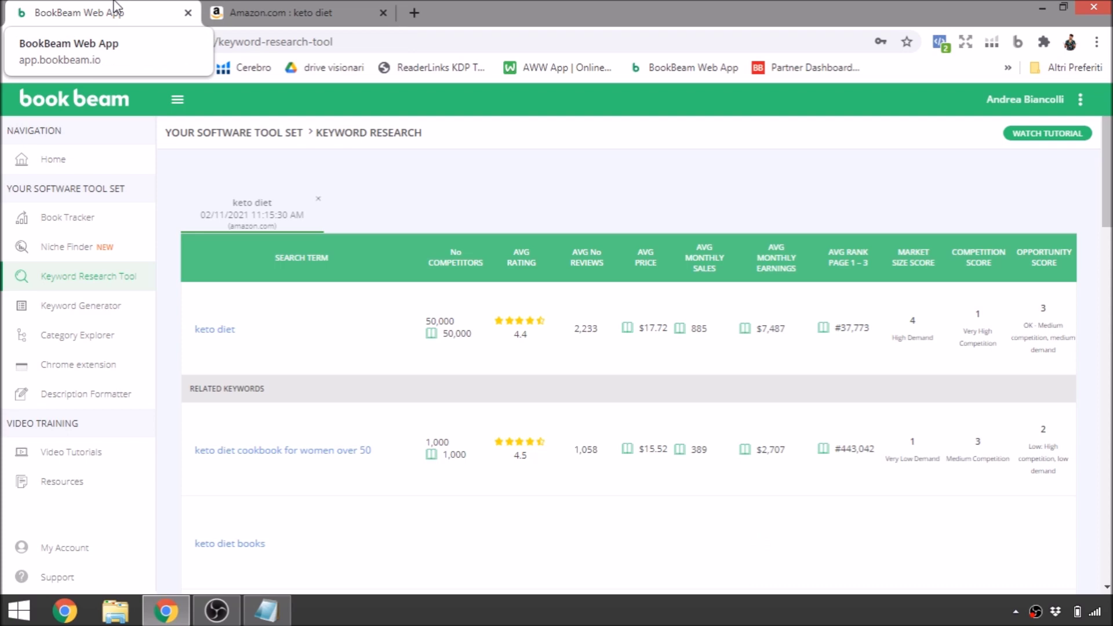
{"action": "left_click", "coordinate": [254, 12]}
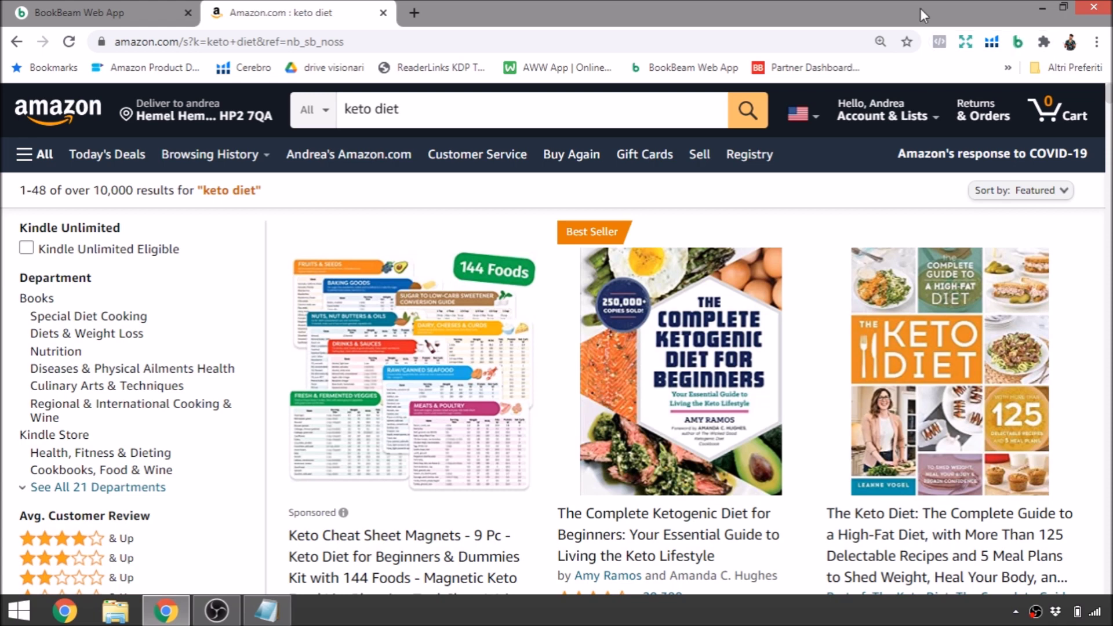
{"action": "left_click", "coordinate": [1018, 43]}
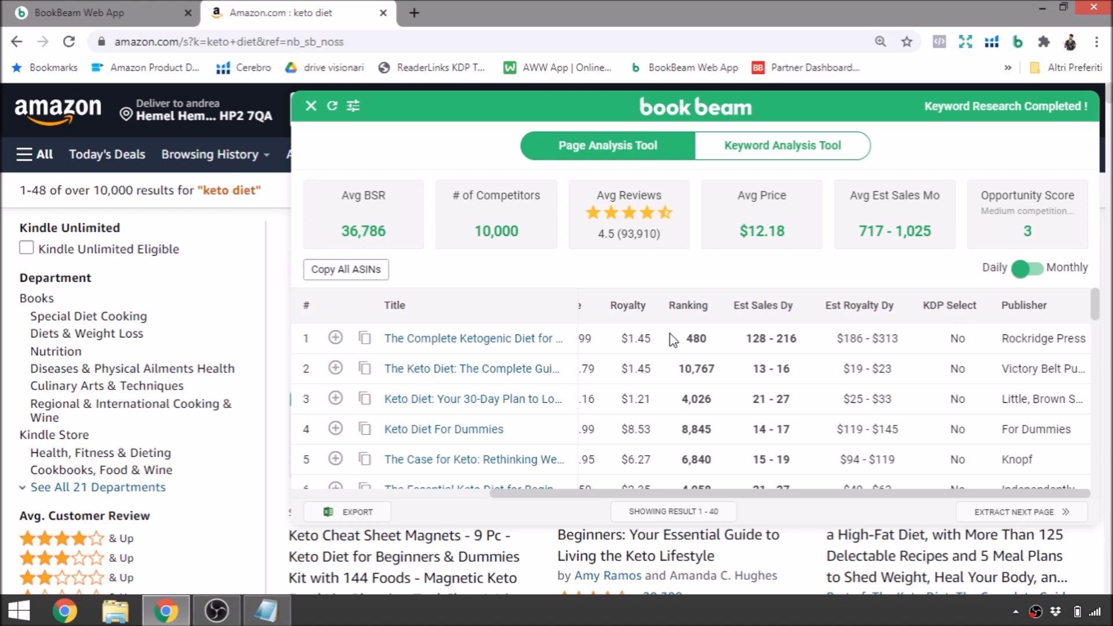
Examine the Page Analysis columns for reviews, price, royalty, ranking and publisher, with sales and royalty estimates set to monthly
{"action": "left_click_drag", "start_coordinate": [782, 493], "coordinate": [582, 494]}
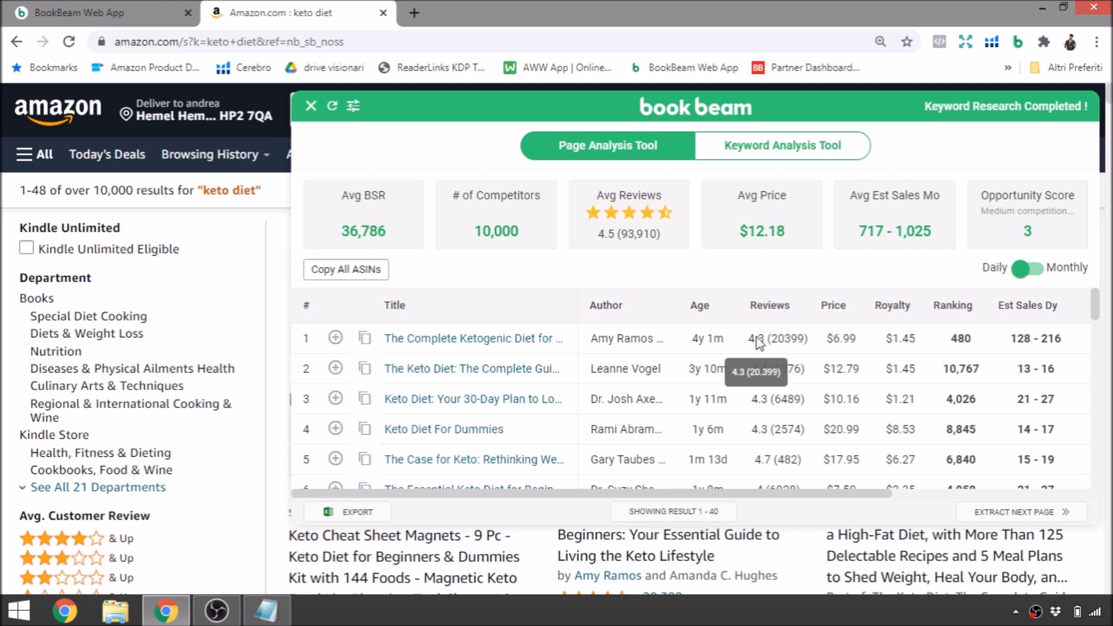
{"action": "left_click_drag", "start_coordinate": [753, 498], "coordinate": [882, 495]}
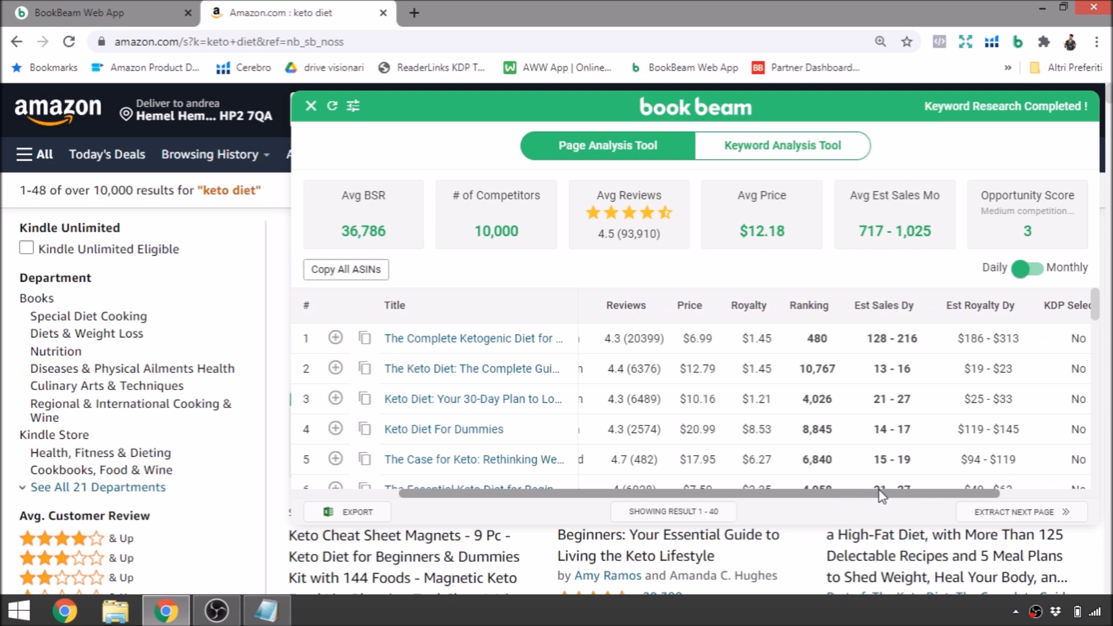
{"action": "left_click_drag", "start_coordinate": [882, 496], "coordinate": [990, 493]}
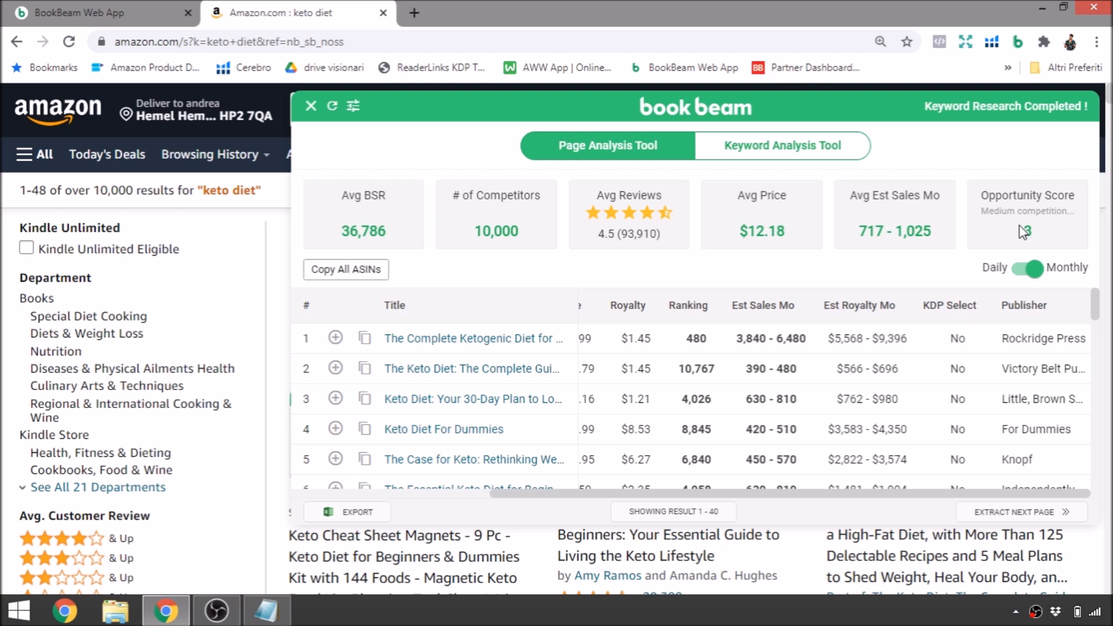
Reload the keto diet keyword list in the Keyword Analysis Tool and select Books as the format to analyse
{"action": "left_click", "coordinate": [792, 158]}
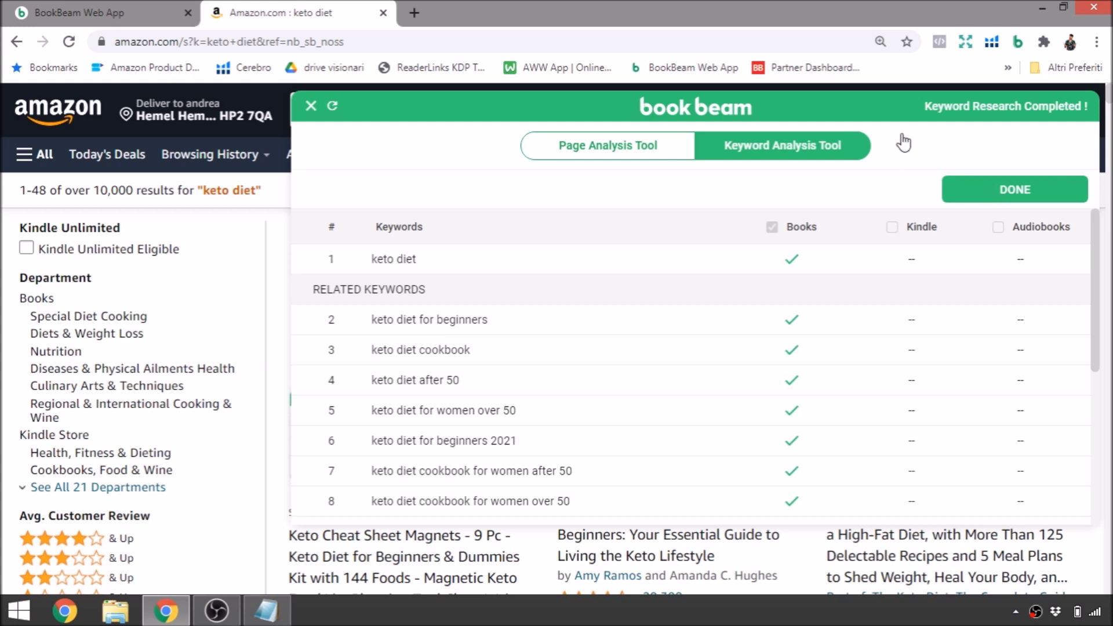
{"action": "left_click", "coordinate": [1017, 196]}
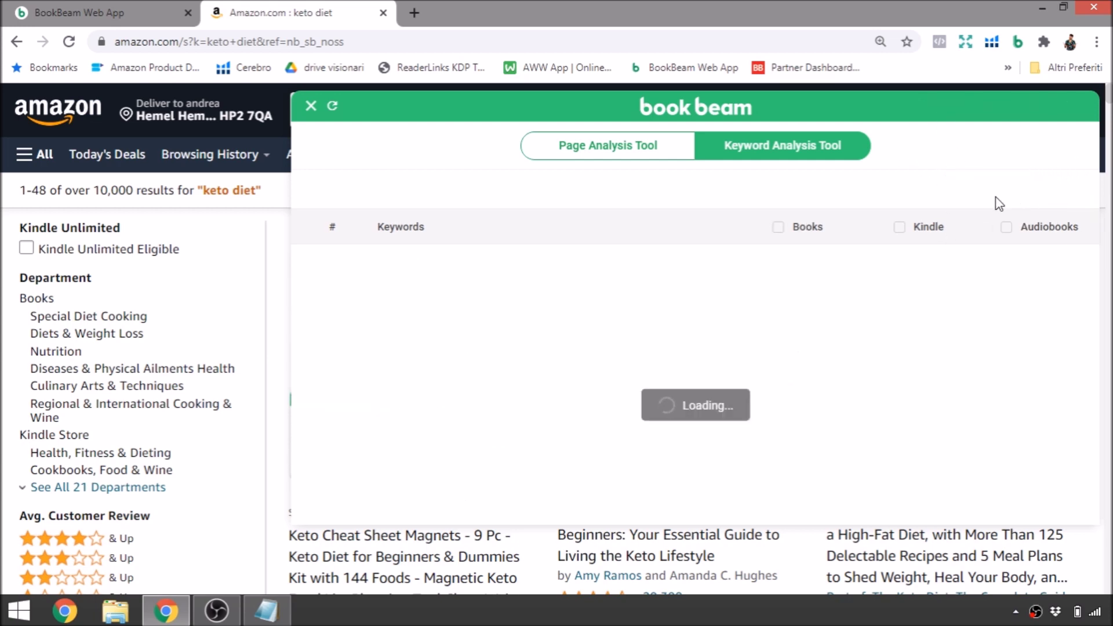
{"action": "left_click", "coordinate": [773, 229]}
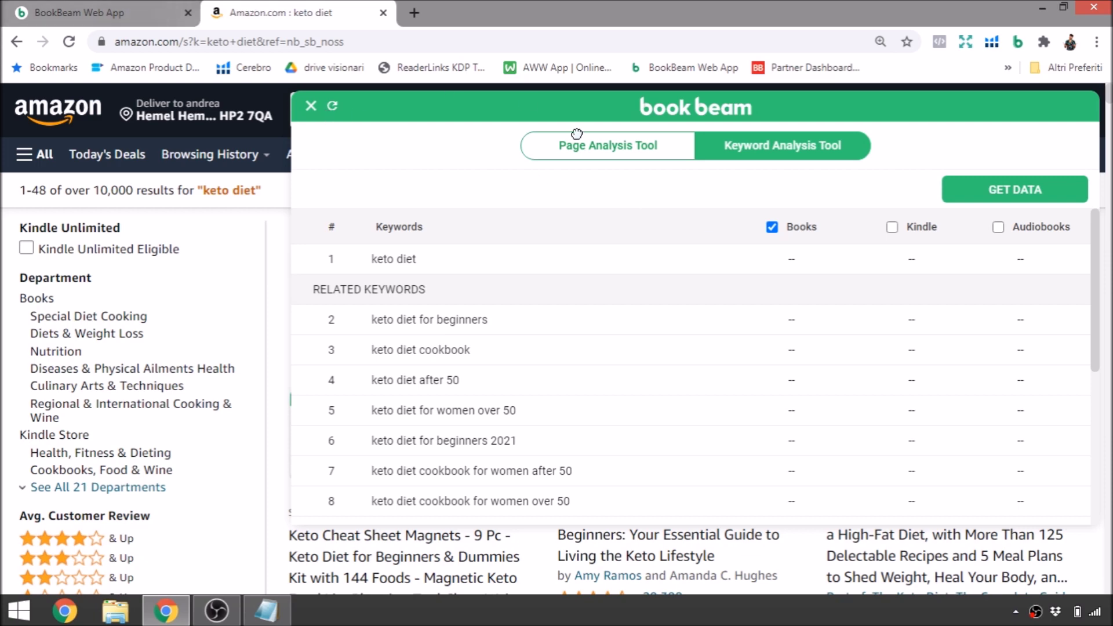
Return to the BookBeam web app and examine the demand, competition and opportunity scores of keto diet and its related keywords
{"action": "left_click", "coordinate": [157, 13]}
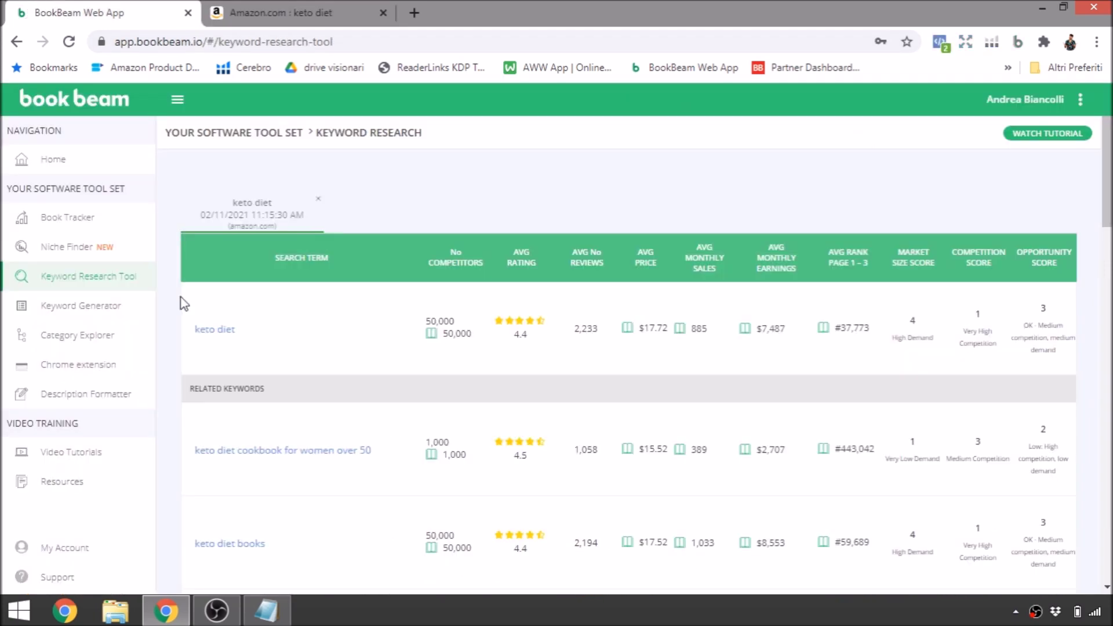
{"action": "scroll", "coordinate": [360, 220], "scroll_direction": "down", "scroll_amount": 1}
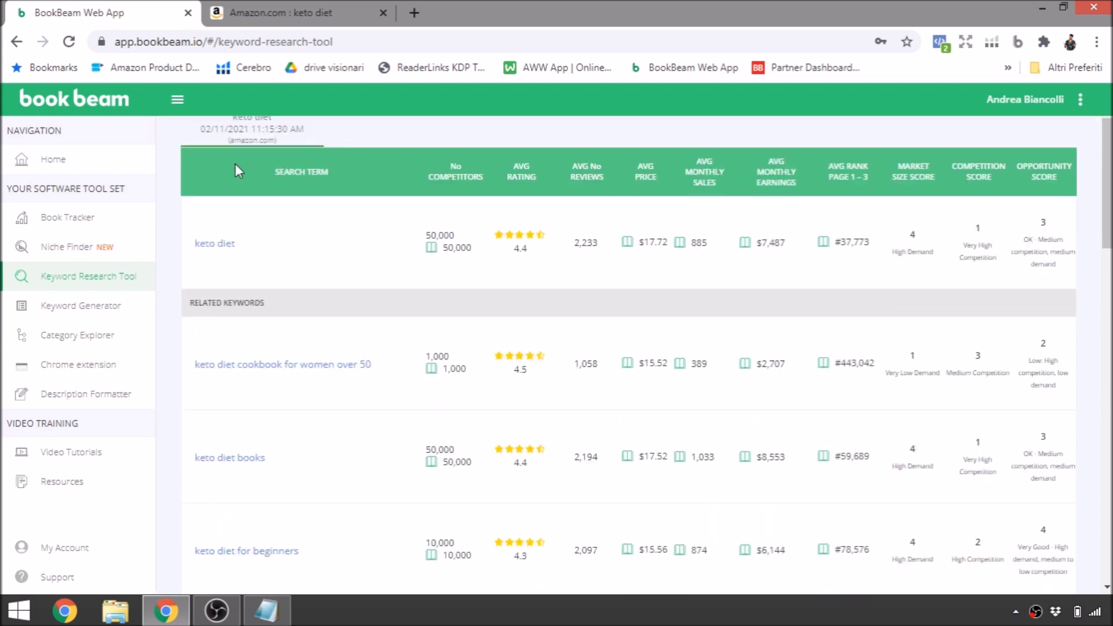
{"action": "scroll", "coordinate": [234, 164], "scroll_direction": "up", "scroll_amount": 1}
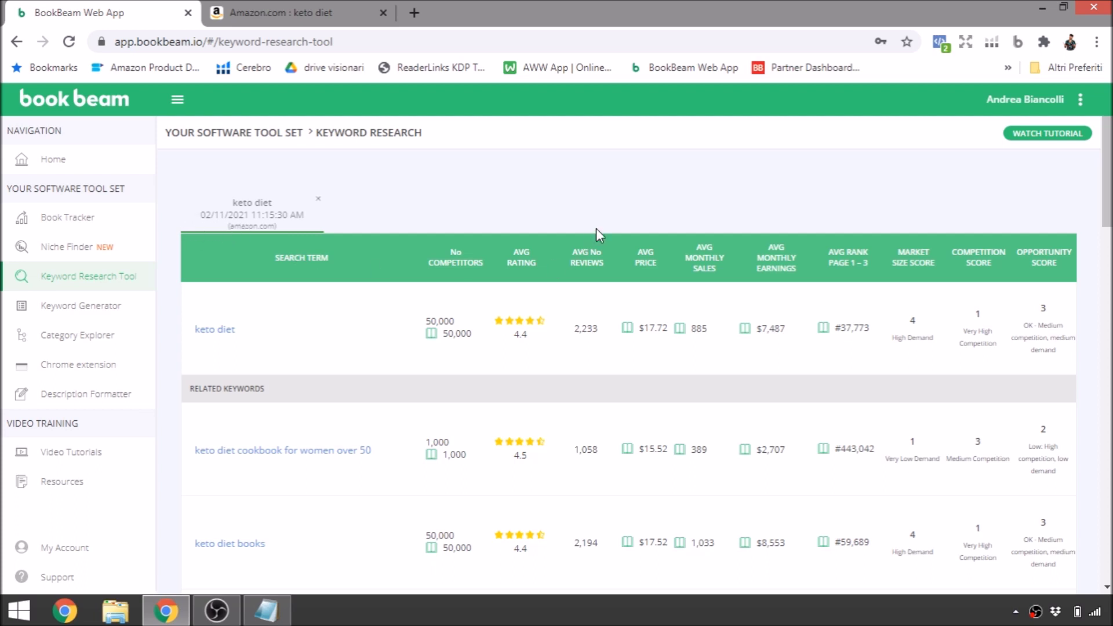
{"action": "scroll", "coordinate": [622, 199], "scroll_direction": "down", "scroll_amount": 2}
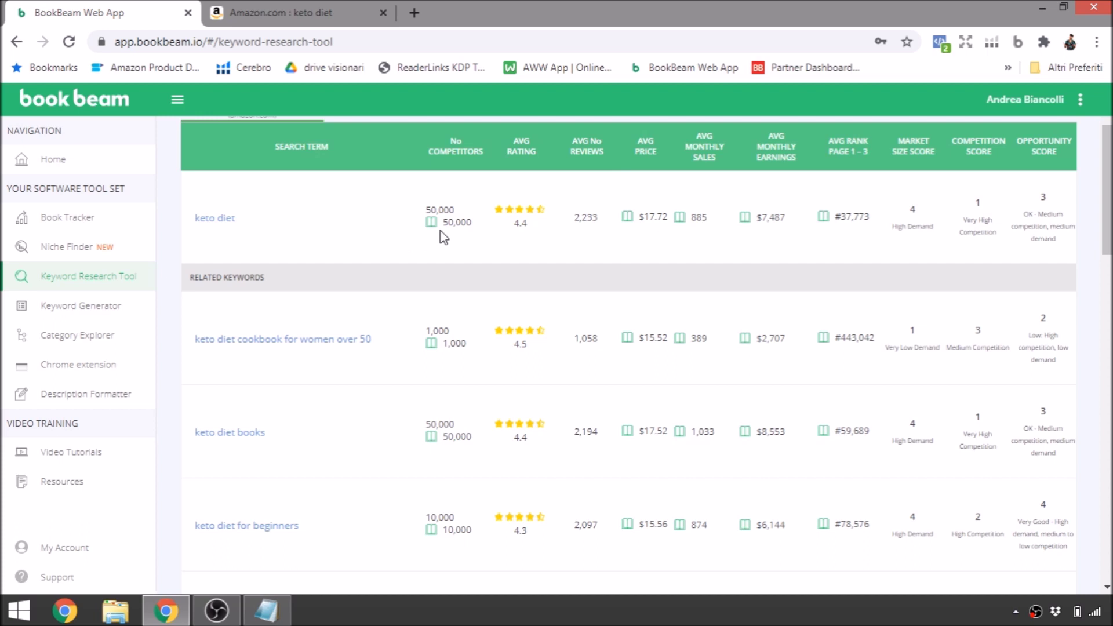
{"action": "scroll", "coordinate": [444, 237], "scroll_direction": "up", "scroll_amount": 1}
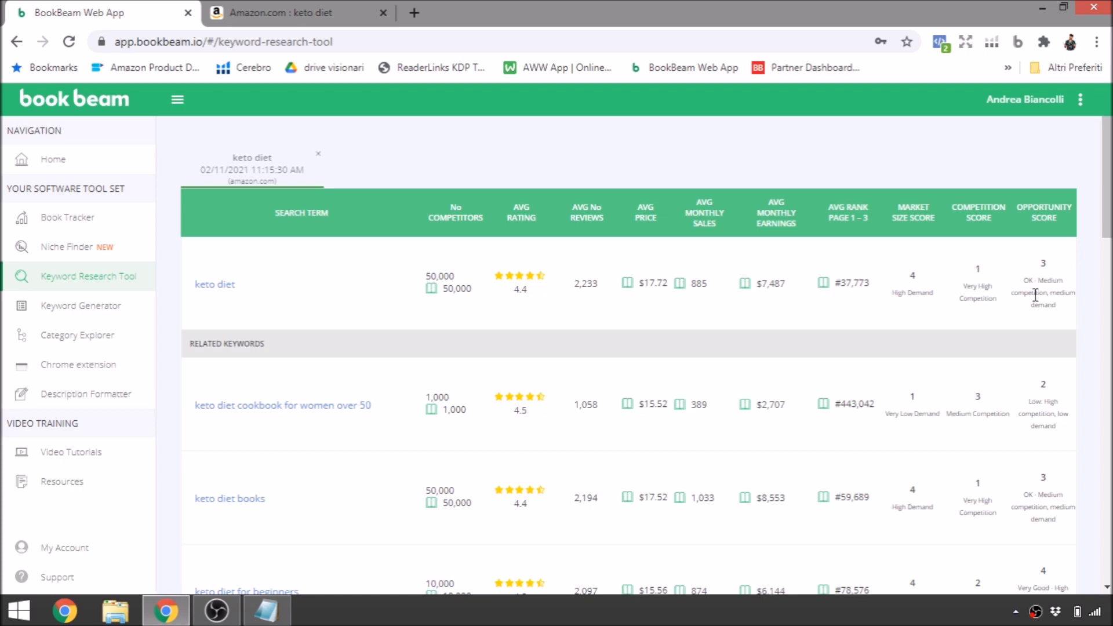
{"action": "scroll", "coordinate": [1033, 342], "scroll_direction": "down", "scroll_amount": 3}
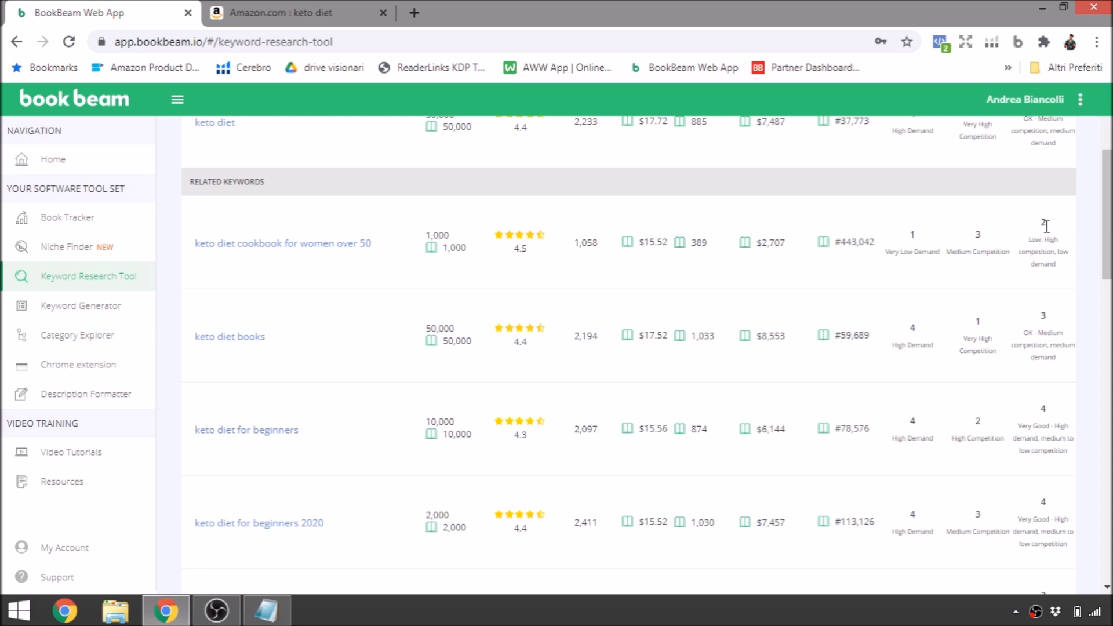
{"action": "scroll", "coordinate": [1032, 325], "scroll_direction": "down", "scroll_amount": 1}
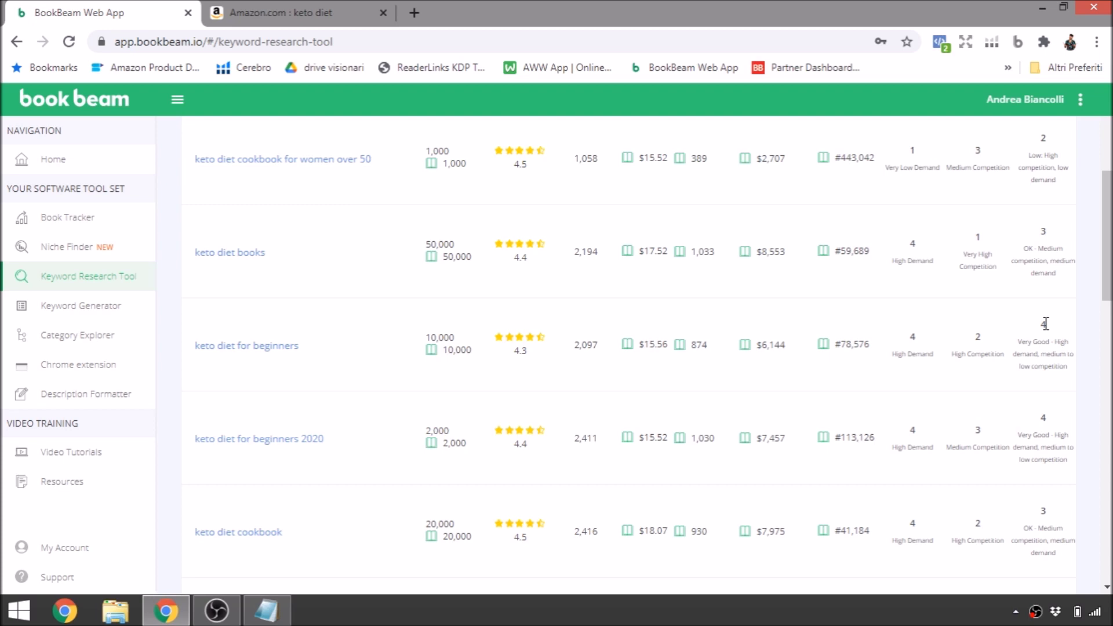
{"action": "scroll", "coordinate": [1045, 324], "scroll_direction": "down", "scroll_amount": 2}
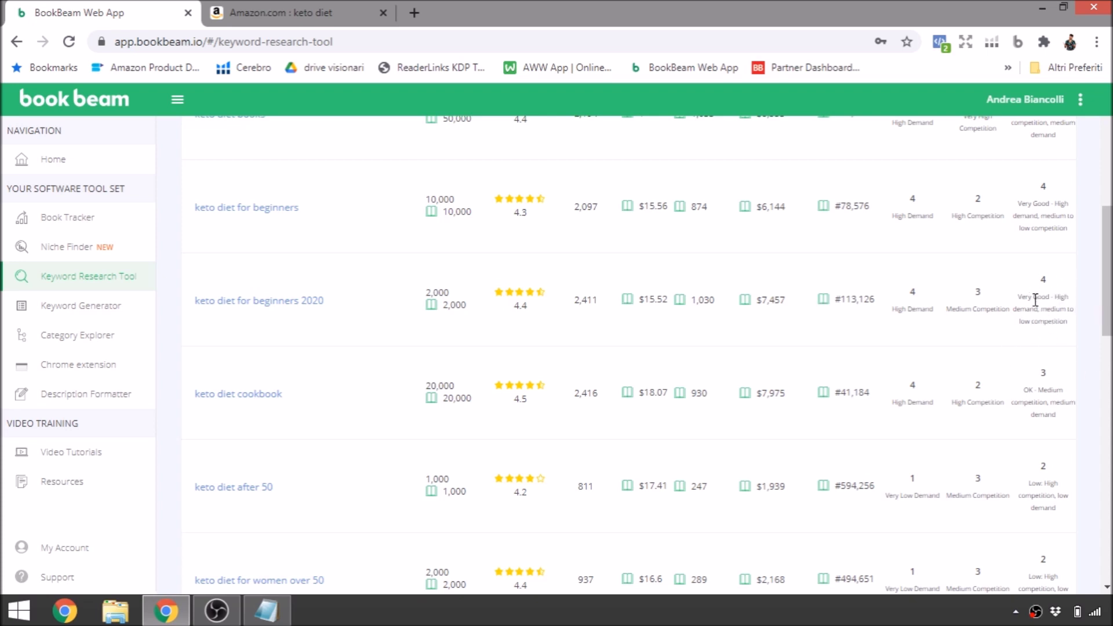
{"action": "scroll", "coordinate": [1036, 300], "scroll_direction": "up", "scroll_amount": 8}
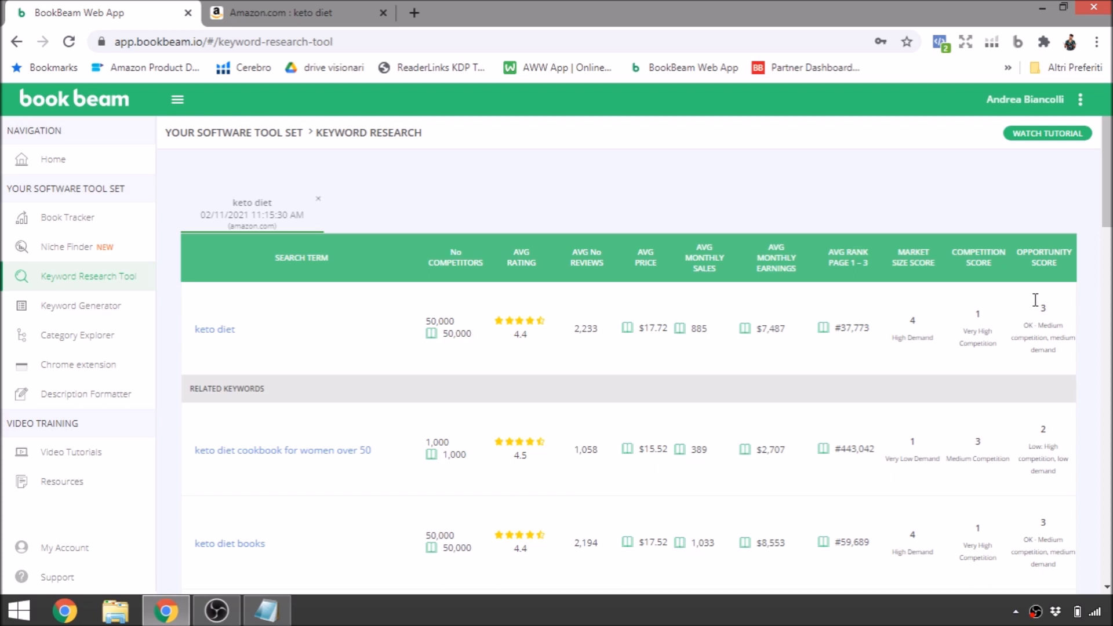
Search the Keyword Generator for "keto diet" book keywords on the com marketplace
{"action": "left_click", "coordinate": [90, 307]}
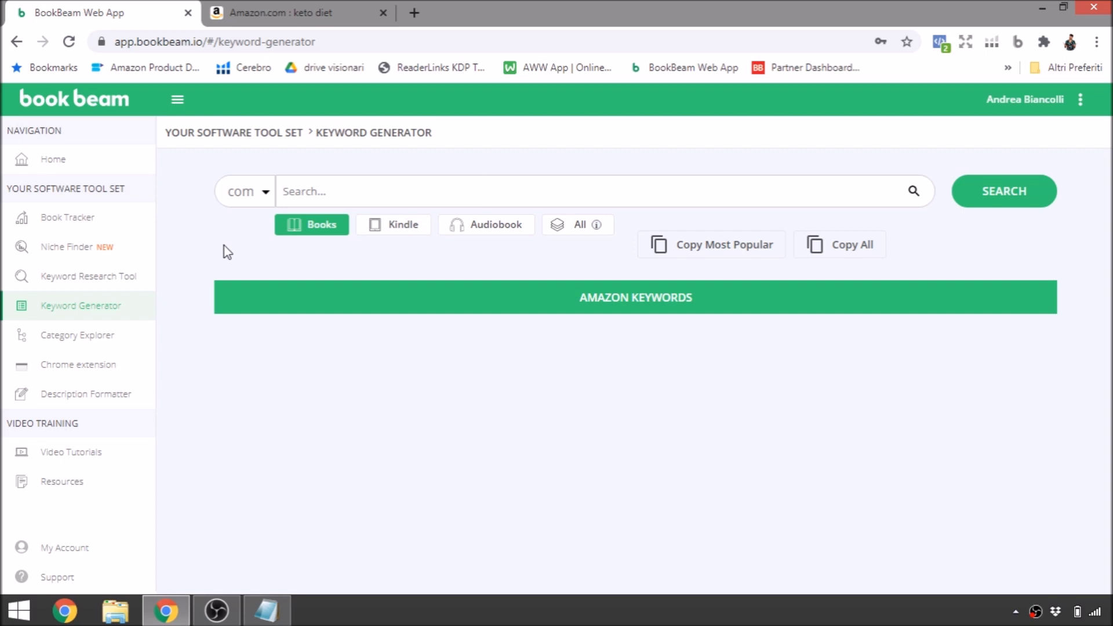
{"action": "left_click", "coordinate": [305, 190]}
{"action": "type", "text": "ket"}
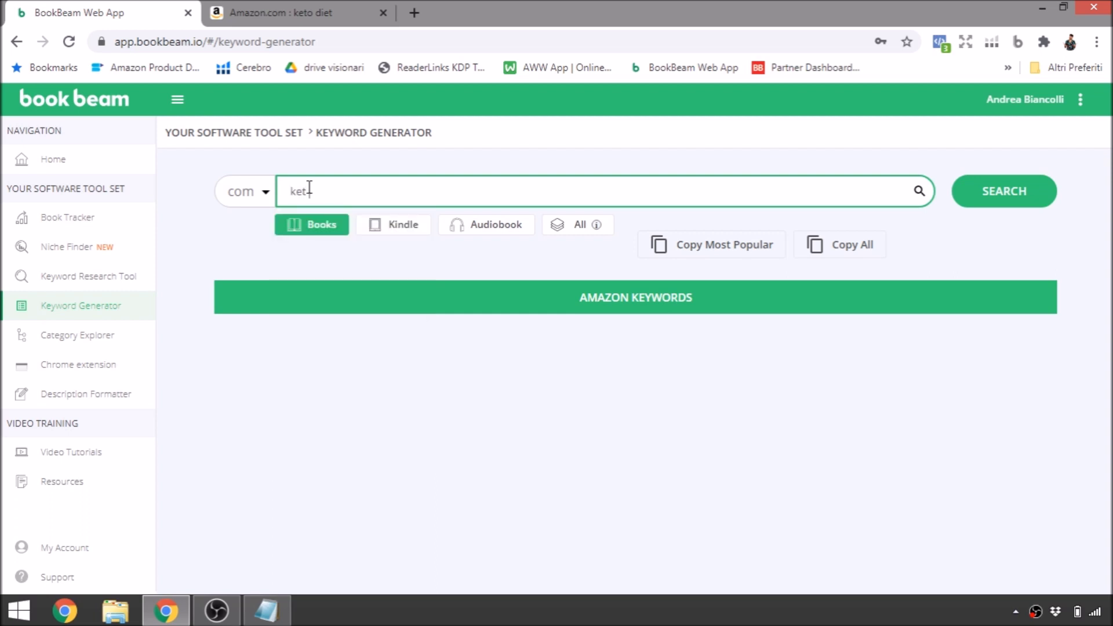
{"action": "type", "text": "o diet"}
{"action": "left_click", "coordinate": [997, 195]}
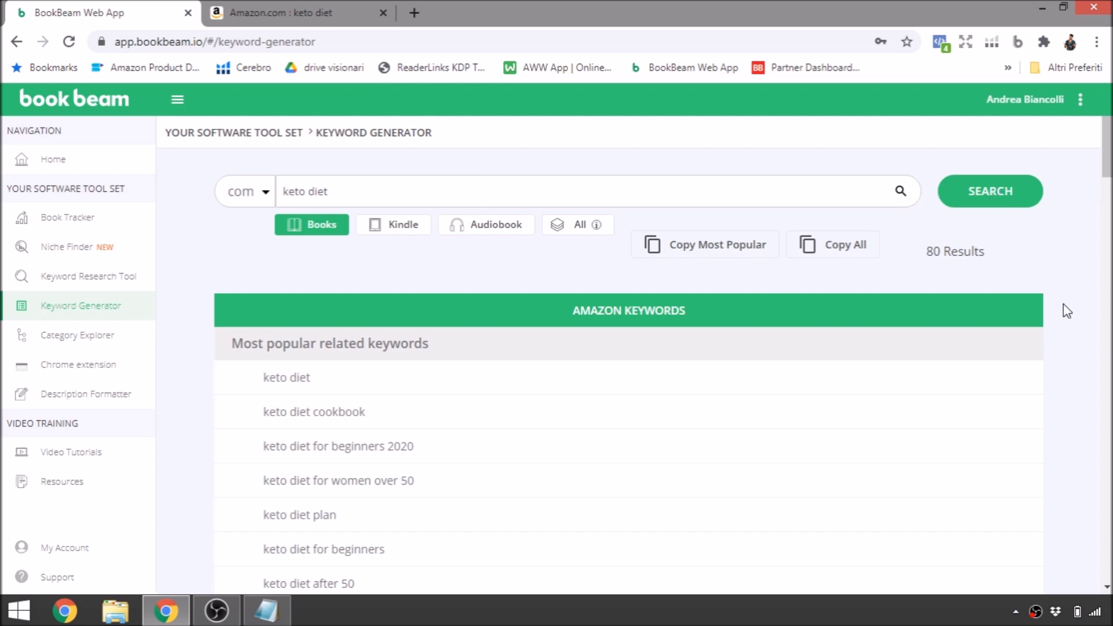
Look through the most popular related keywords and the full related keyword list generated for keto diet
{"action": "scroll", "coordinate": [1064, 304], "scroll_direction": "down", "scroll_amount": 1}
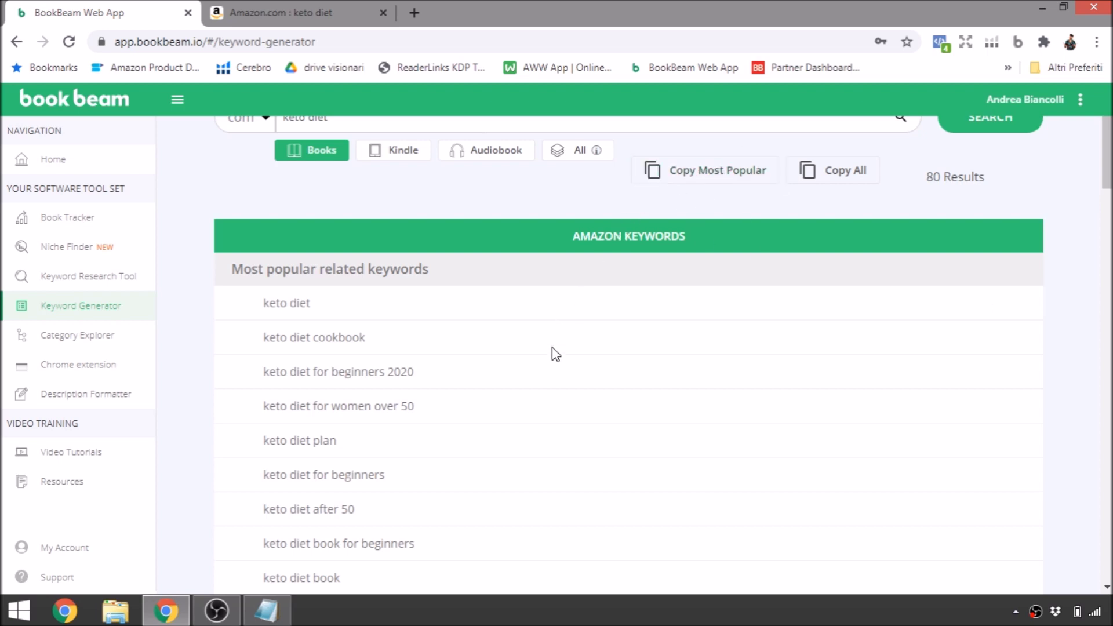
{"action": "scroll", "coordinate": [556, 354], "scroll_direction": "down", "scroll_amount": 4}
{"action": "scroll", "coordinate": [412, 308], "scroll_direction": "up", "scroll_amount": 3}
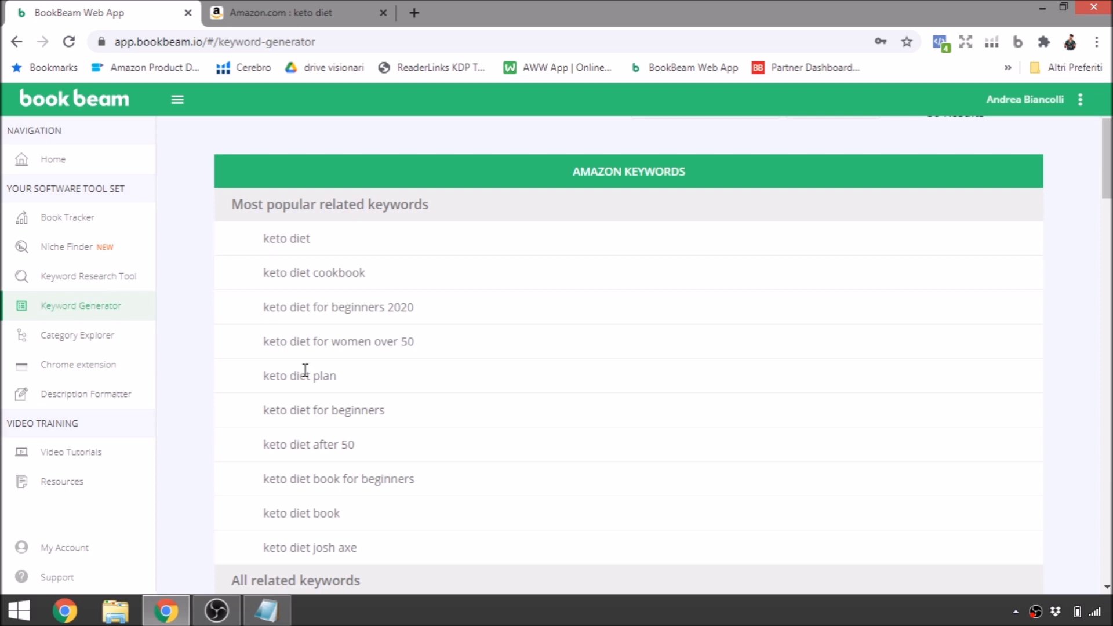
{"action": "scroll", "coordinate": [306, 370], "scroll_direction": "down", "scroll_amount": 3}
{"action": "scroll", "coordinate": [522, 374], "scroll_direction": "up", "scroll_amount": 4}
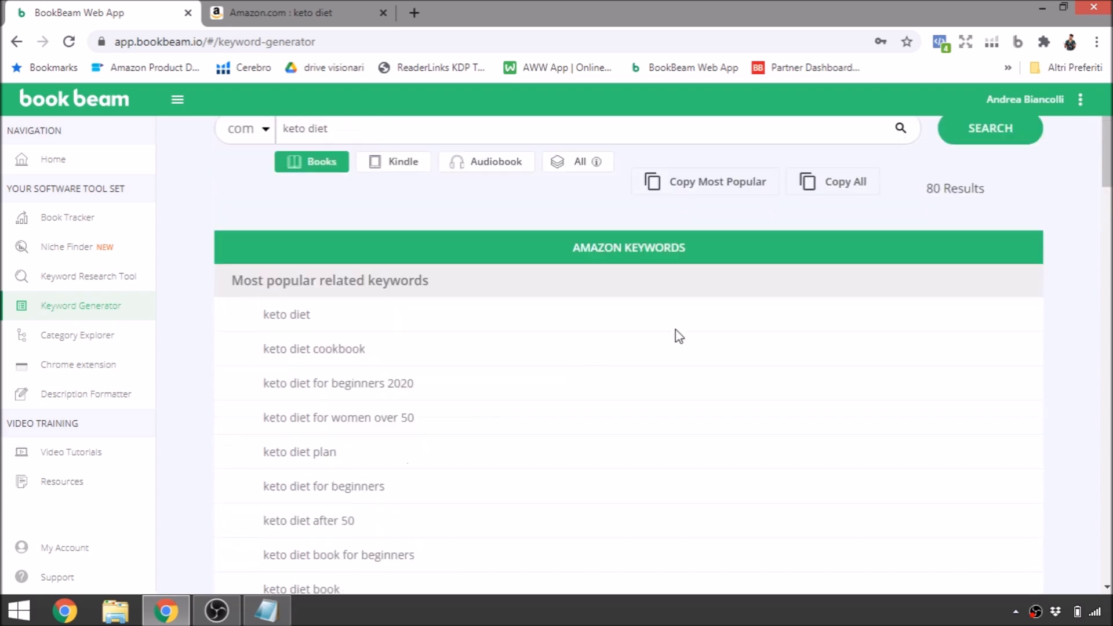
{"action": "scroll", "coordinate": [742, 286], "scroll_direction": "down", "scroll_amount": 1}
{"action": "scroll", "coordinate": [745, 286], "scroll_direction": "down", "scroll_amount": 7}
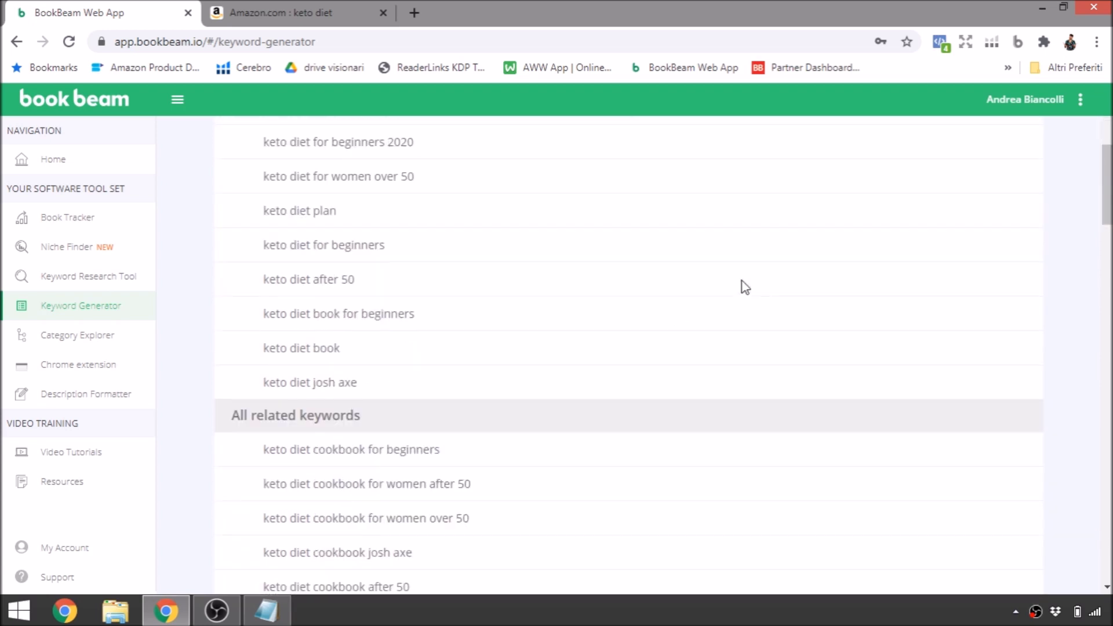
Read through the remaining related keywords down to the recipe phrases, returning to the start of the keyword results
{"action": "scroll", "coordinate": [745, 287], "scroll_direction": "down", "scroll_amount": 8}
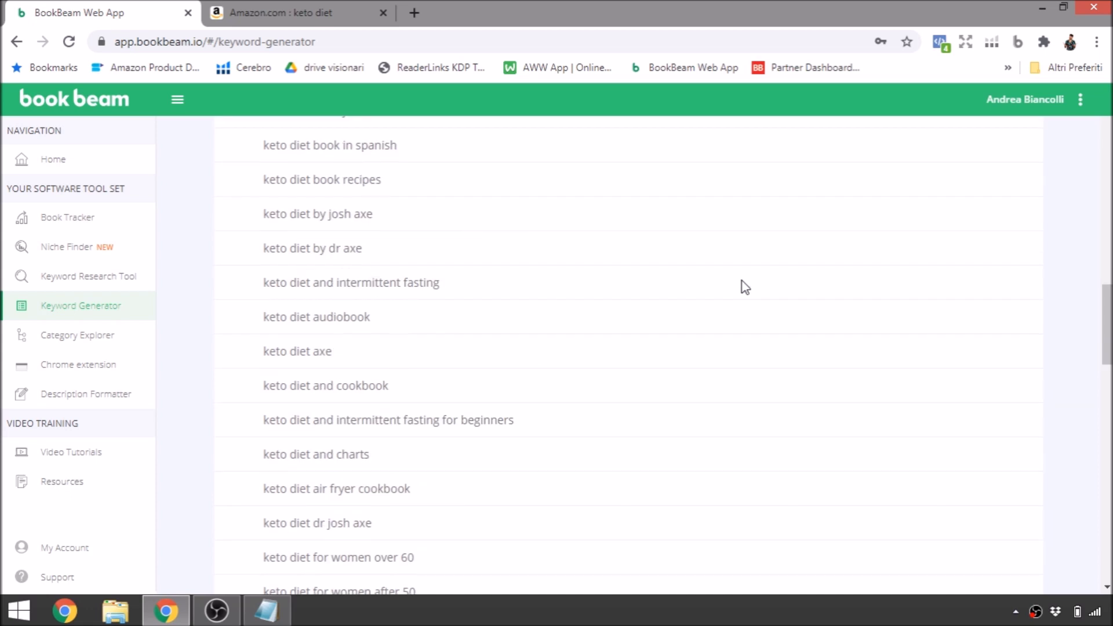
{"action": "scroll", "coordinate": [745, 287], "scroll_direction": "down", "scroll_amount": 15}
{"action": "scroll", "coordinate": [745, 287], "scroll_direction": "up", "scroll_amount": 1}
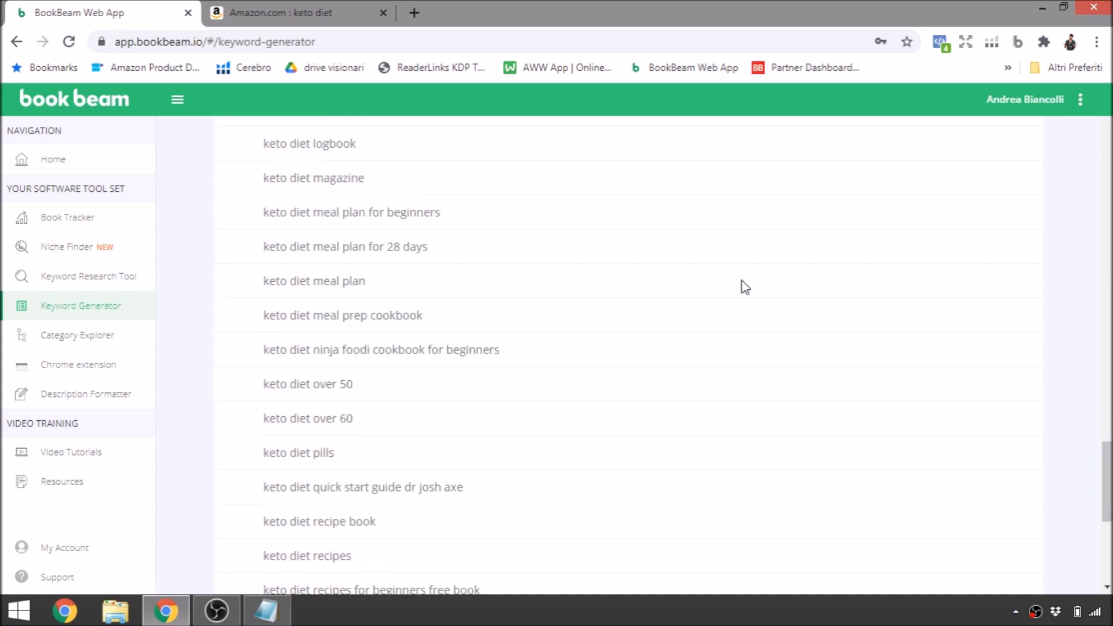
{"action": "scroll", "coordinate": [745, 286], "scroll_direction": "up", "scroll_amount": 20}
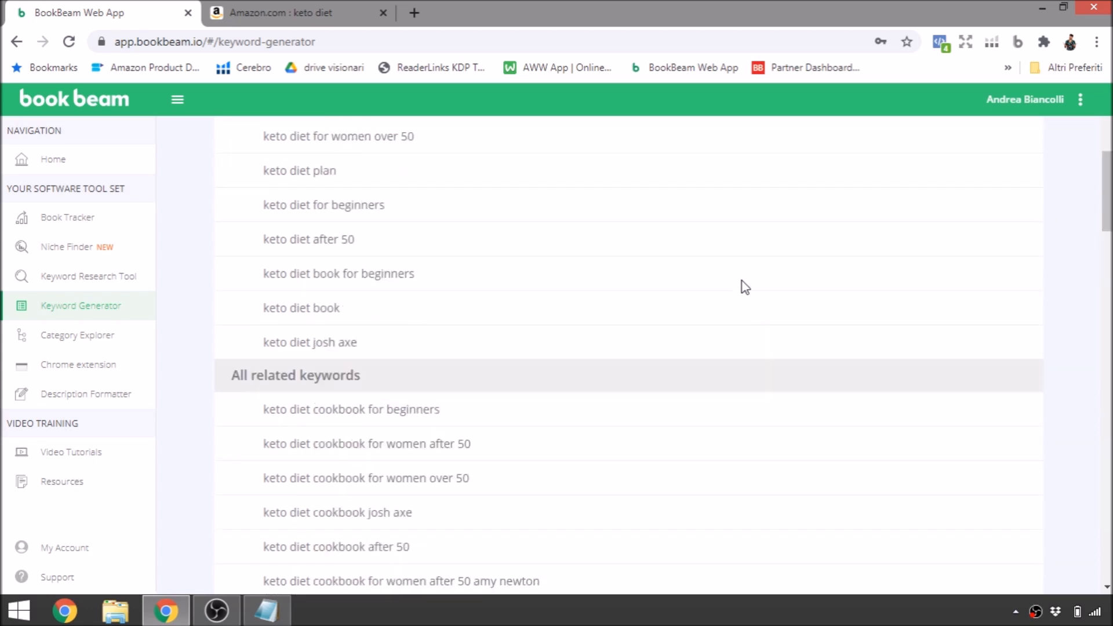
{"action": "scroll", "coordinate": [746, 286], "scroll_direction": "up", "scroll_amount": 6}
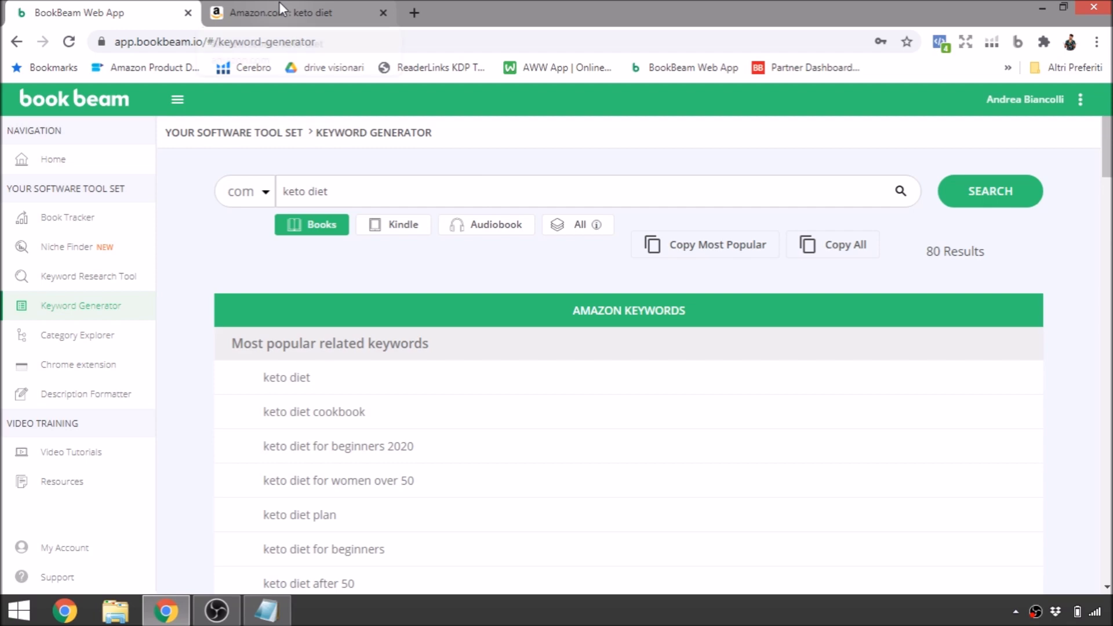
Switch to the Amazon keto diet results and extract the next page of books in the Page Analysis Tool
{"action": "left_click", "coordinate": [243, 13]}
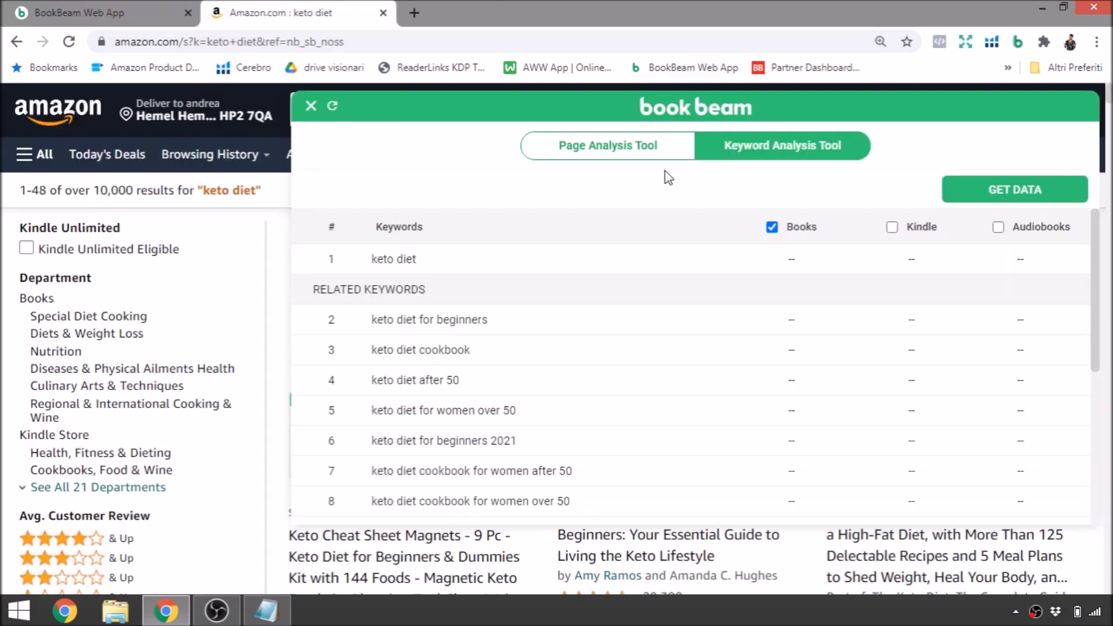
{"action": "left_click", "coordinate": [612, 157]}
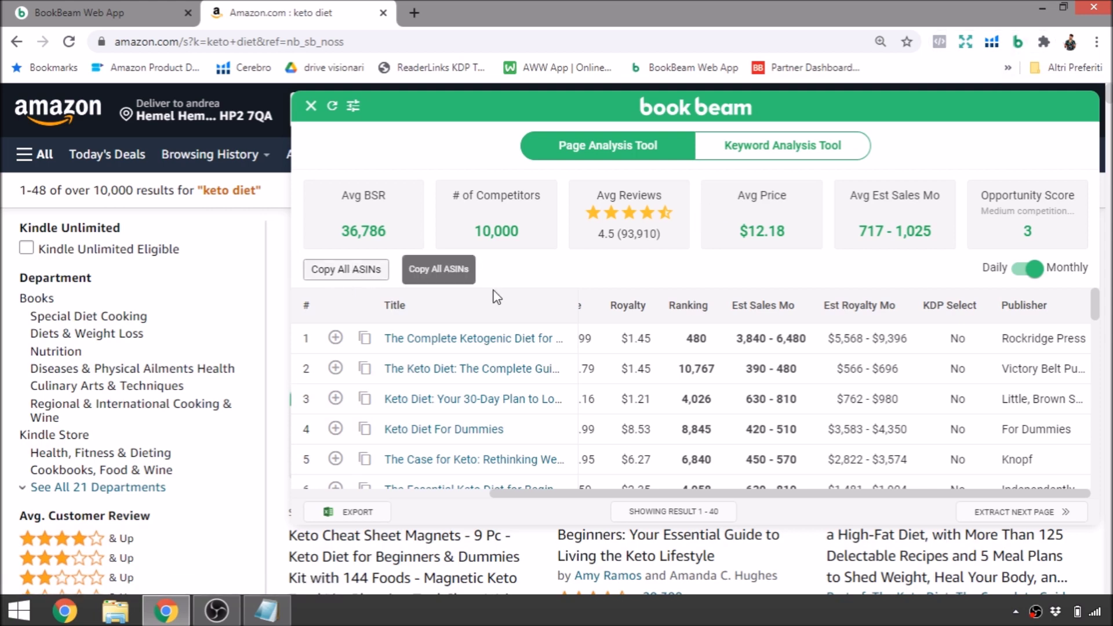
{"action": "scroll", "coordinate": [497, 297], "scroll_direction": "down", "scroll_amount": 2}
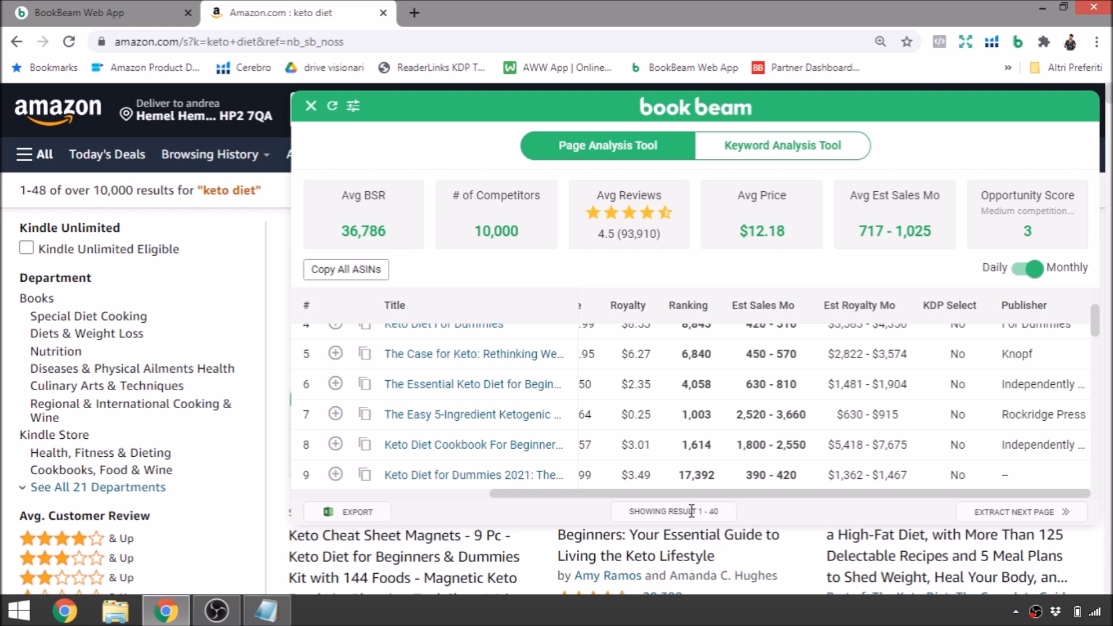
{"action": "left_click", "coordinate": [1019, 515]}
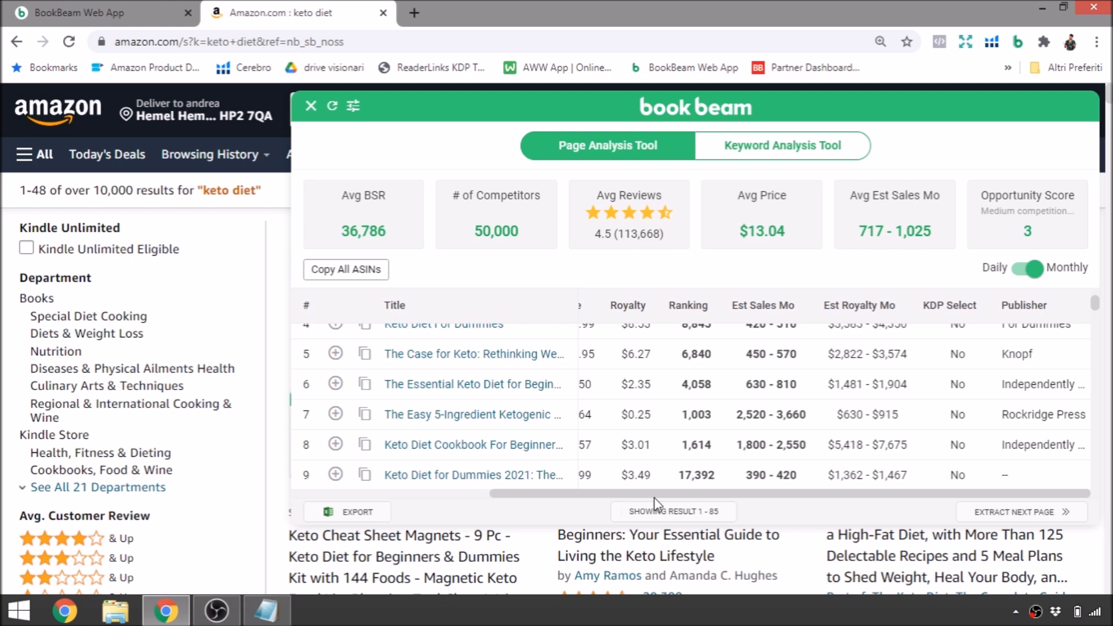
Copy all the analysed books' ASINs into the blank Notepad document to check the list, closing it without saving
{"action": "left_click", "coordinate": [360, 278]}
{"action": "left_click", "coordinate": [267, 610]}
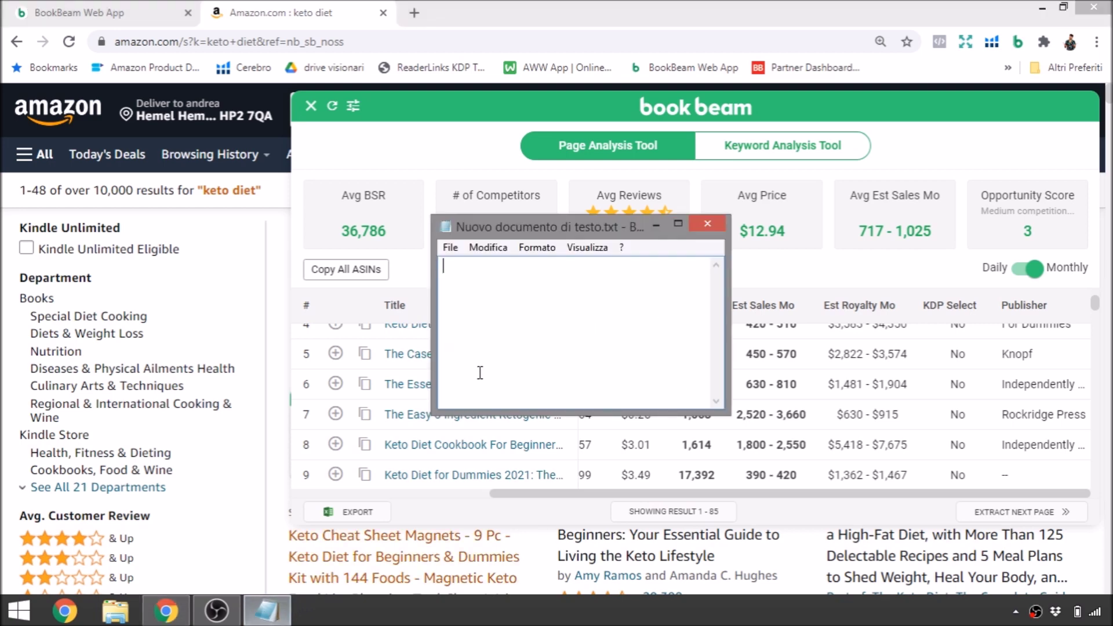
{"action": "key", "text": "ctrl+v"}
{"action": "scroll", "coordinate": [525, 339], "scroll_direction": "up", "scroll_amount": 15}
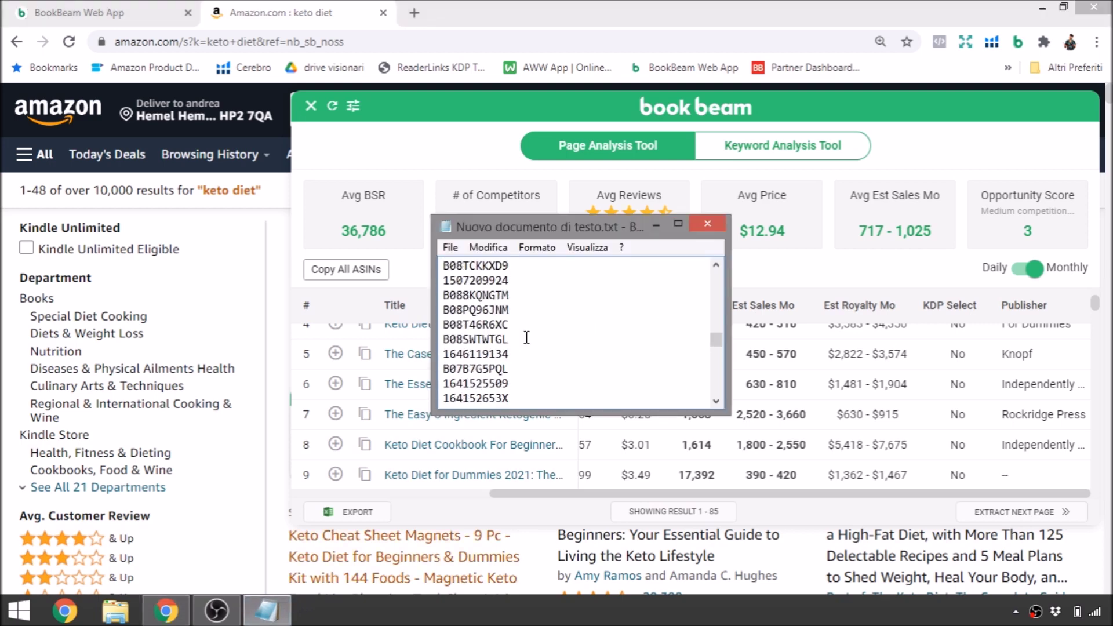
{"action": "scroll", "coordinate": [527, 338], "scroll_direction": "down", "scroll_amount": 15}
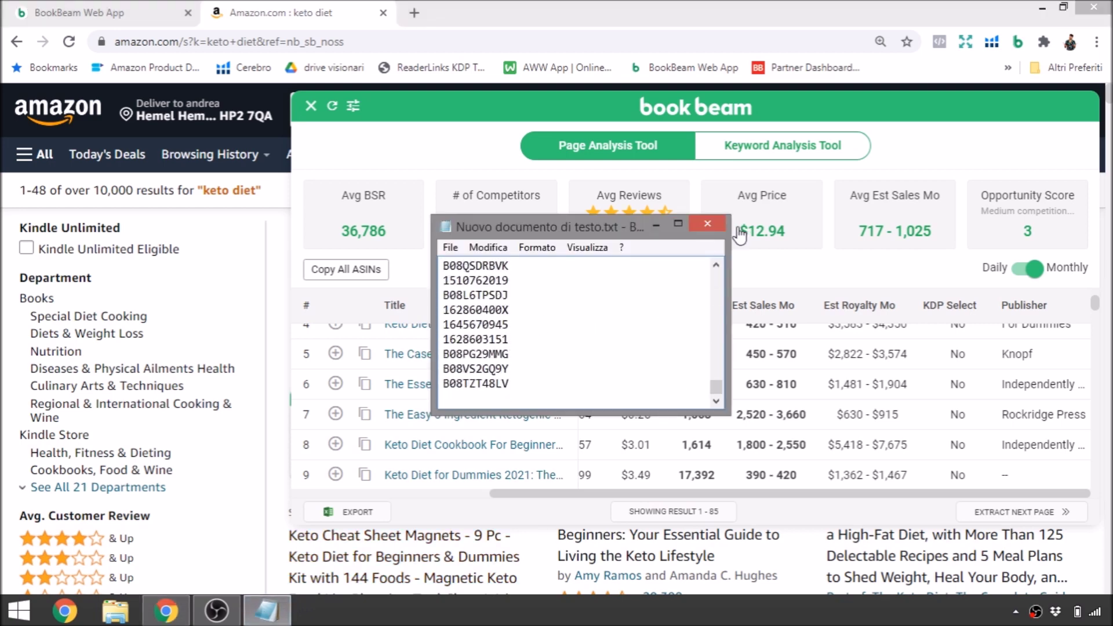
{"action": "left_click", "coordinate": [707, 225]}
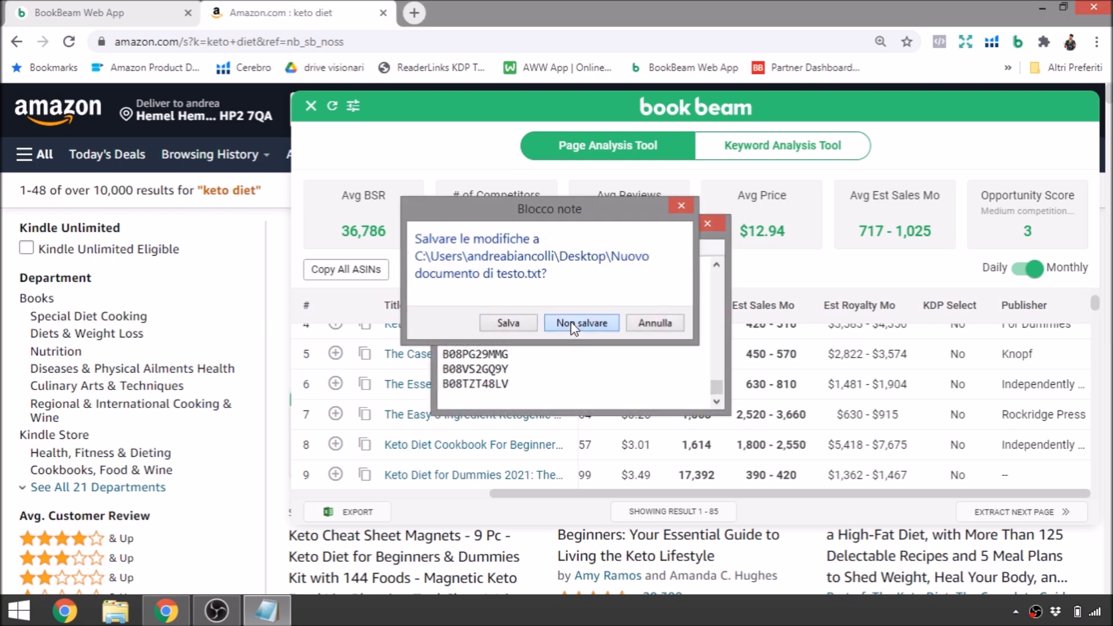
{"action": "left_click", "coordinate": [581, 323]}
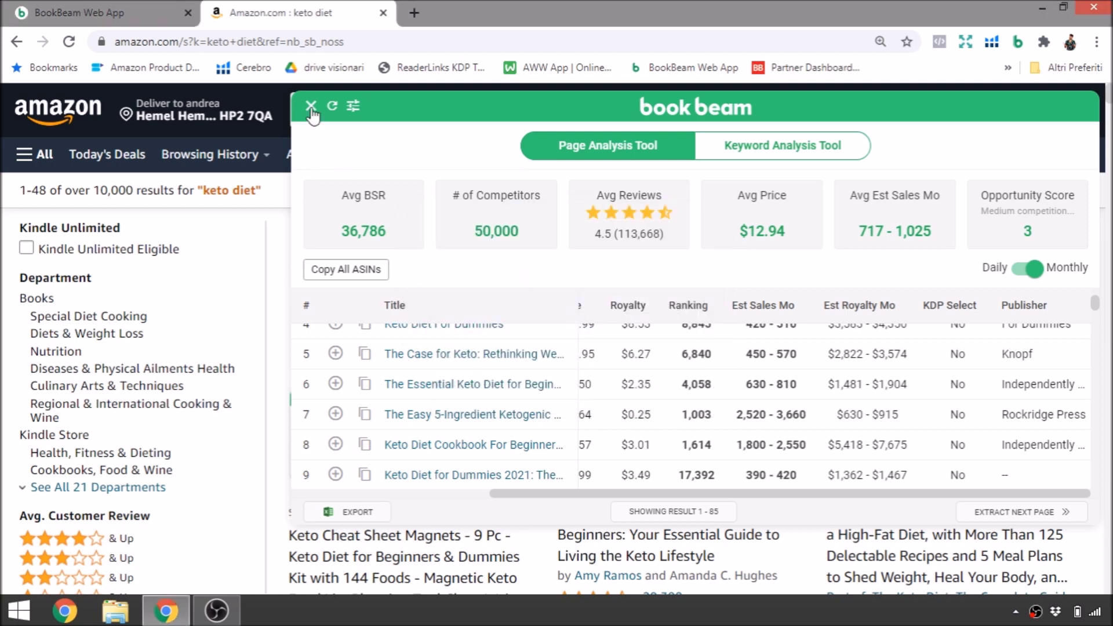
Return to the BookBeam web app, open the Category Explorer and look over its expanded filters
{"action": "left_click", "coordinate": [93, 8]}
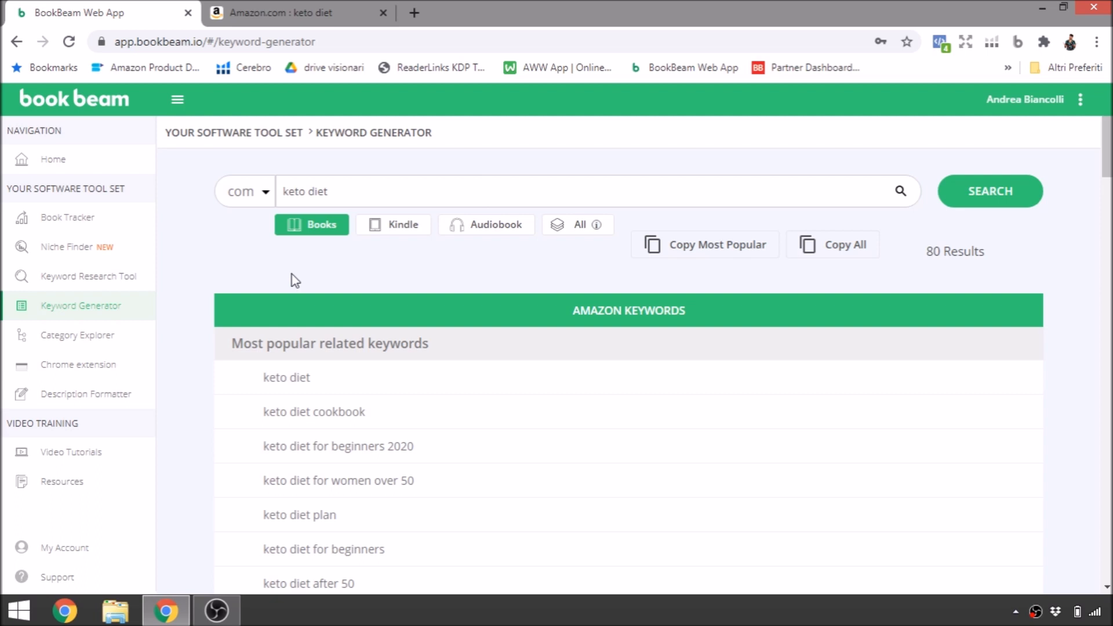
{"action": "left_click", "coordinate": [62, 347]}
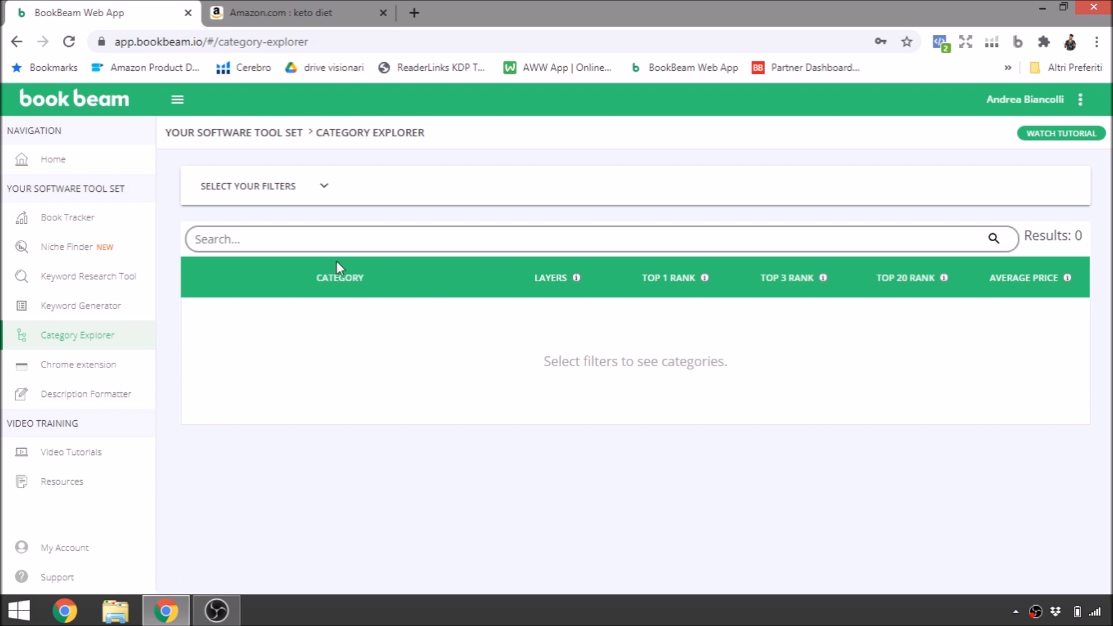
{"action": "left_click", "coordinate": [323, 189]}
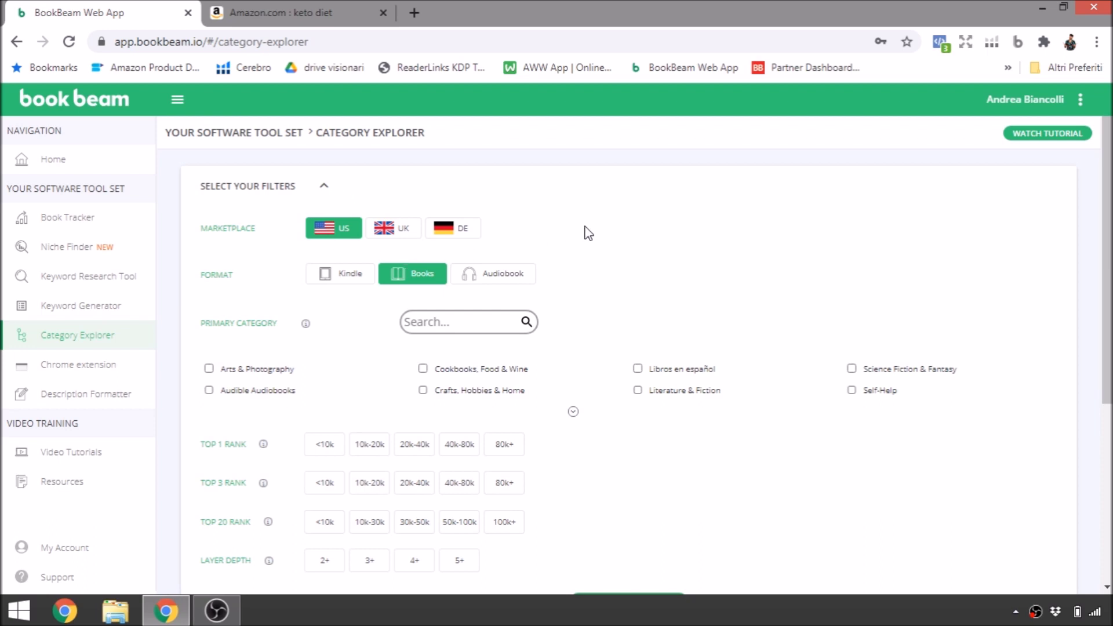
{"action": "scroll", "coordinate": [587, 232], "scroll_direction": "down", "scroll_amount": 2}
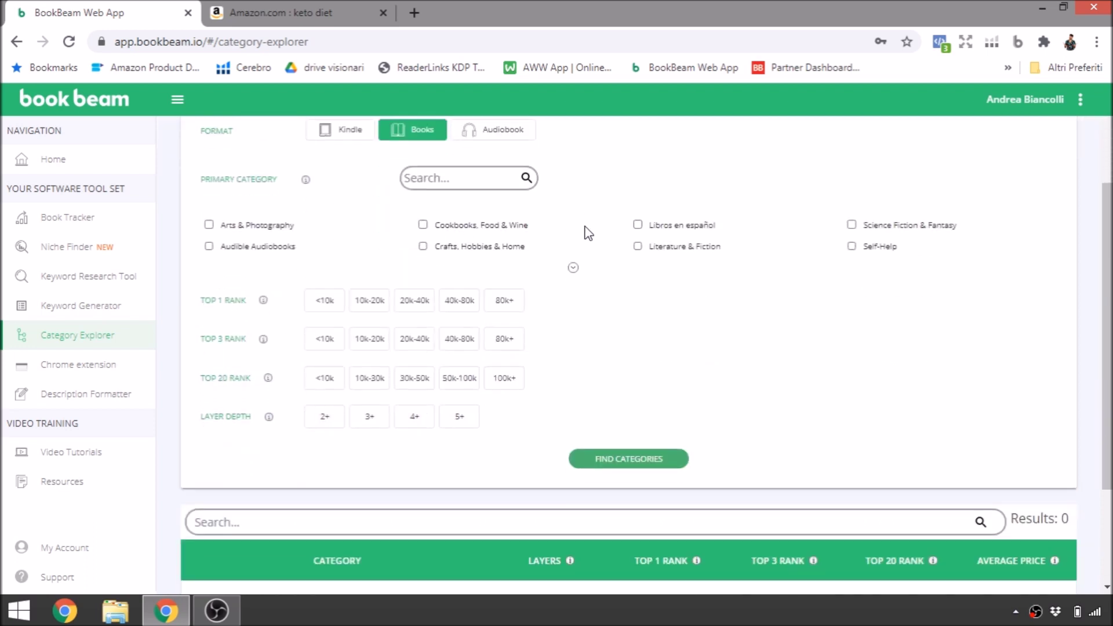
{"action": "scroll", "coordinate": [587, 232], "scroll_direction": "up", "scroll_amount": 2}
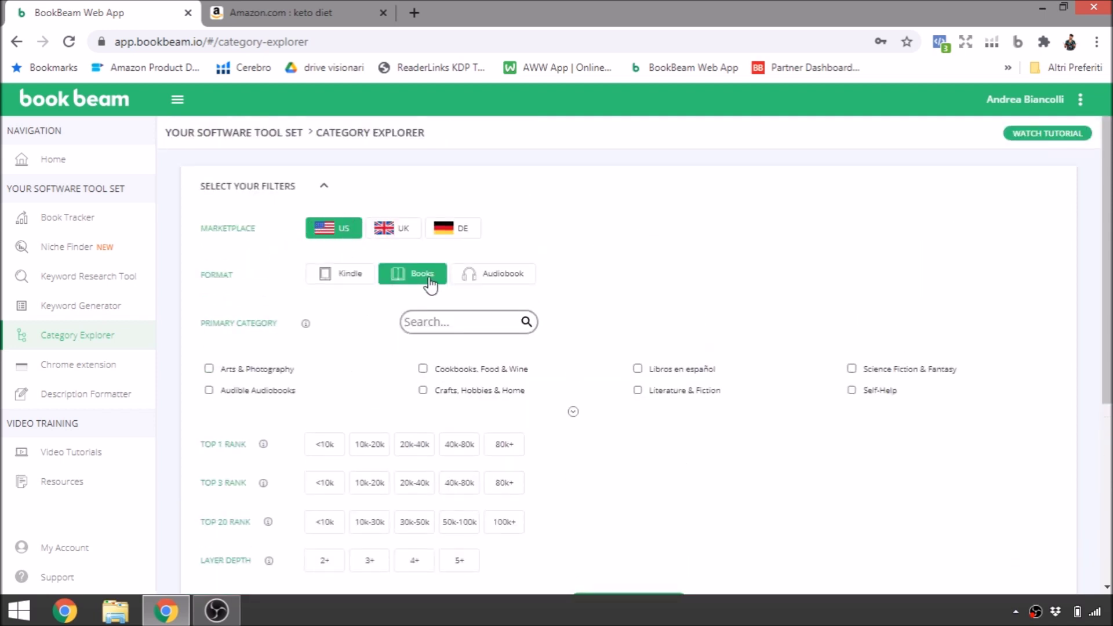
{"action": "scroll", "coordinate": [664, 273], "scroll_direction": "down", "scroll_amount": 2}
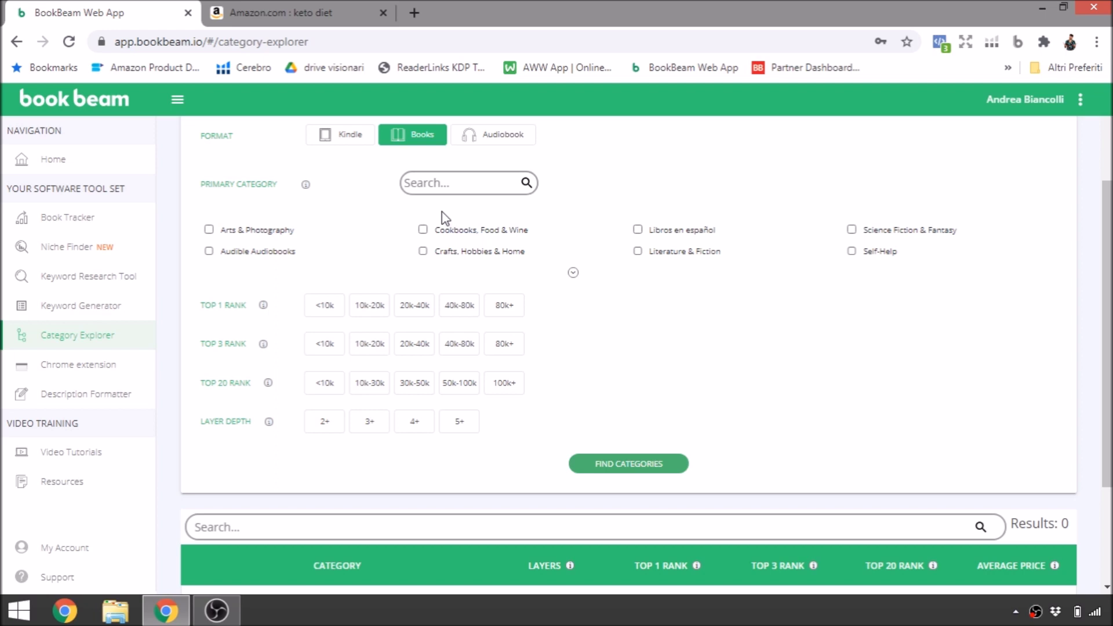
Set the category filters to Cookbooks, Food & Wine with a Top 1 rank of 20k-40k
{"action": "left_click", "coordinate": [424, 232]}
{"action": "left_click", "coordinate": [409, 311]}
{"action": "scroll", "coordinate": [555, 349], "scroll_direction": "up", "scroll_amount": 2}
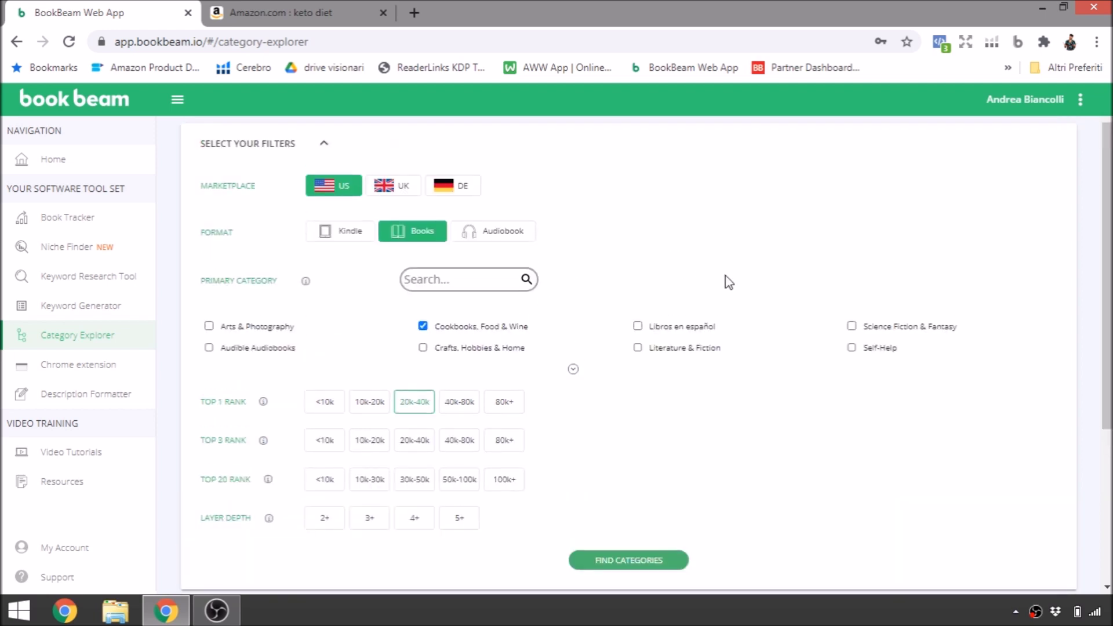
{"action": "scroll", "coordinate": [649, 381], "scroll_direction": "down", "scroll_amount": 4}
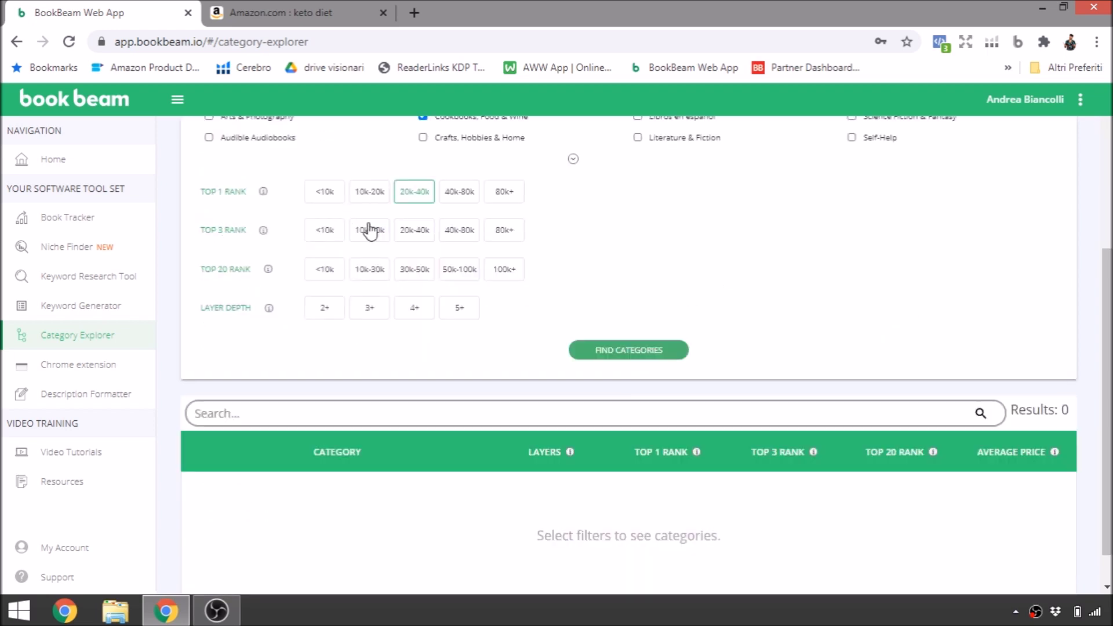
{"action": "left_click", "coordinate": [367, 273]}
{"action": "left_click", "coordinate": [481, 276]}
{"action": "left_click", "coordinate": [479, 270]}
{"action": "scroll", "coordinate": [660, 274], "scroll_direction": "up", "scroll_amount": 4}
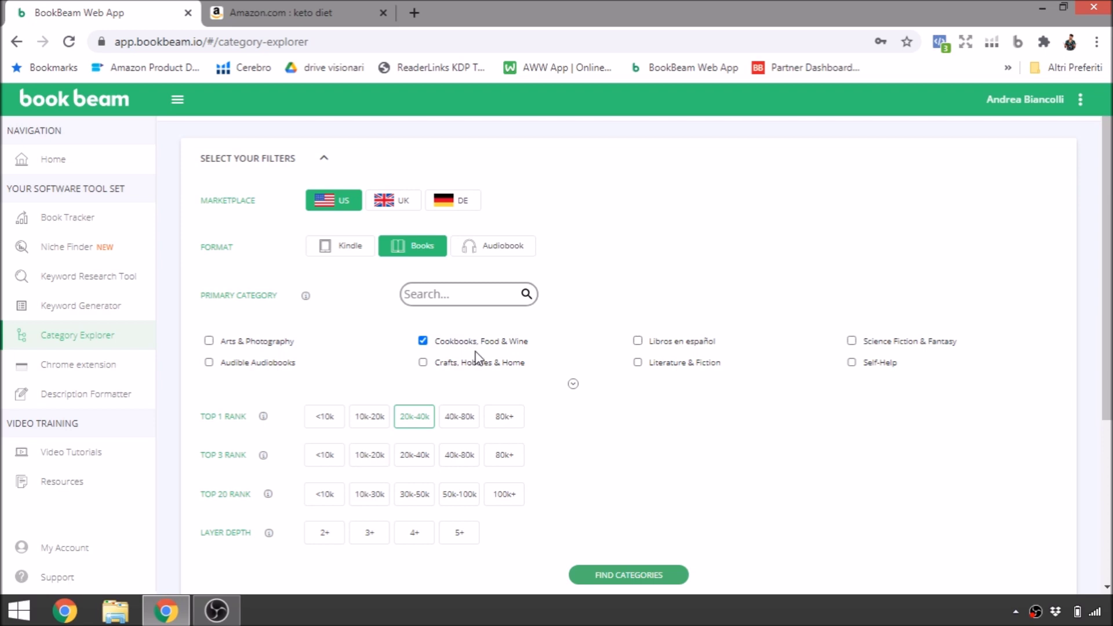
Find the book categories matching the chosen cookbook and rank filters and view their rank data
{"action": "scroll", "coordinate": [615, 404], "scroll_direction": "down", "scroll_amount": 3}
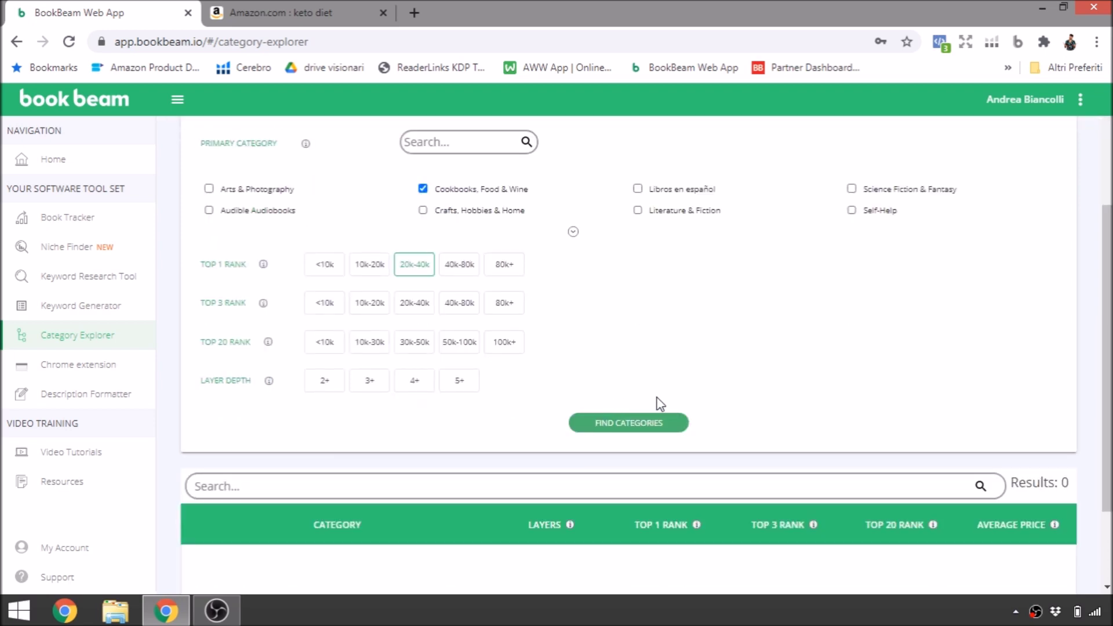
{"action": "left_click", "coordinate": [654, 422]}
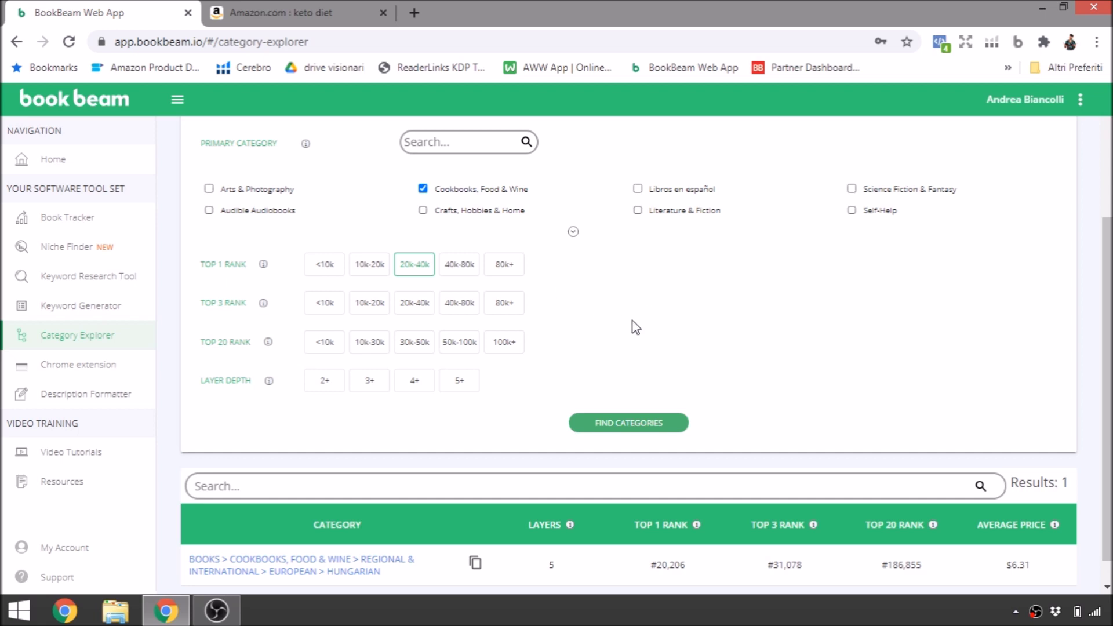
{"action": "scroll", "coordinate": [633, 326], "scroll_direction": "down", "scroll_amount": 1}
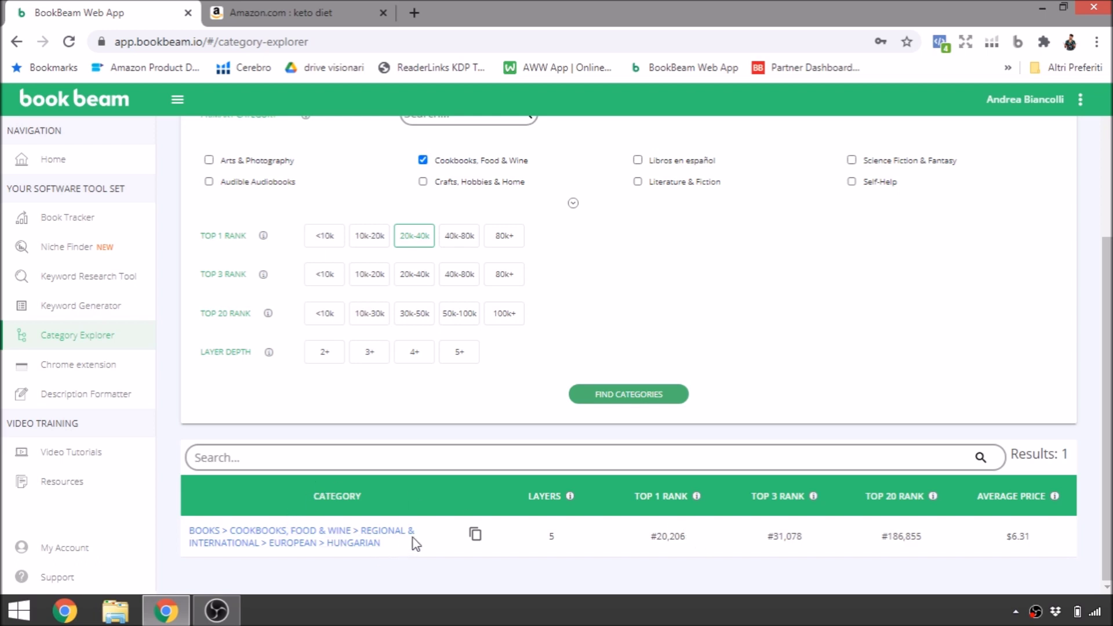
Change the Top 1 rank filter to 10k-20k and find the matching cookbook categories
{"action": "left_click", "coordinate": [379, 236]}
{"action": "left_click", "coordinate": [632, 398]}
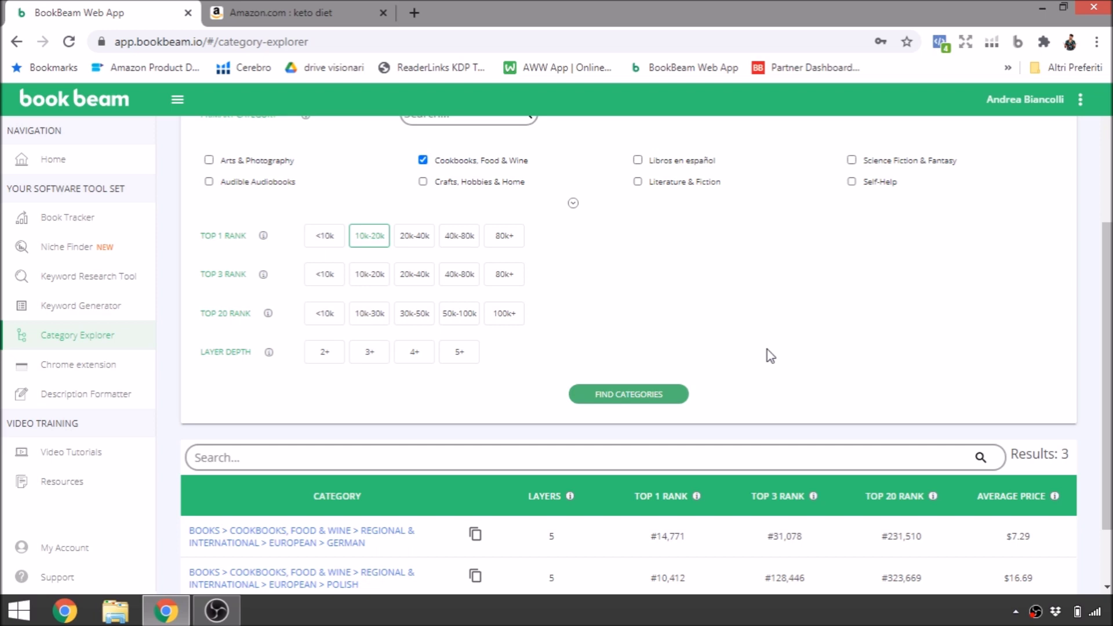
{"action": "scroll", "coordinate": [767, 349], "scroll_direction": "down", "scroll_amount": 1}
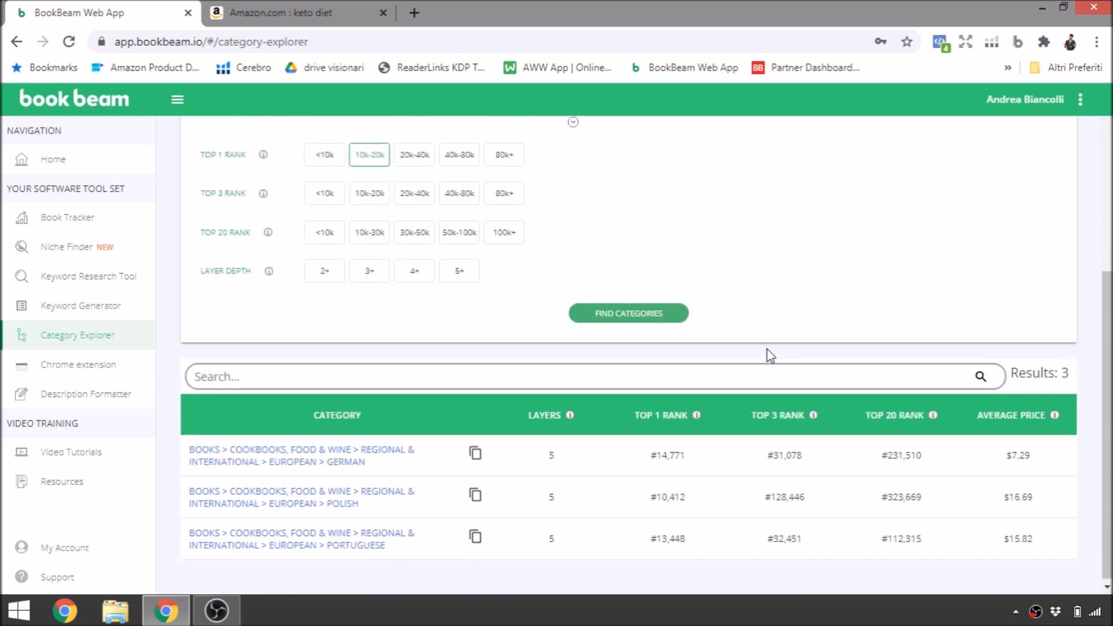
Change the Top 1 rank filter to <10k and find the matching cookbook categories
{"action": "scroll", "coordinate": [767, 351], "scroll_direction": "up", "scroll_amount": 2}
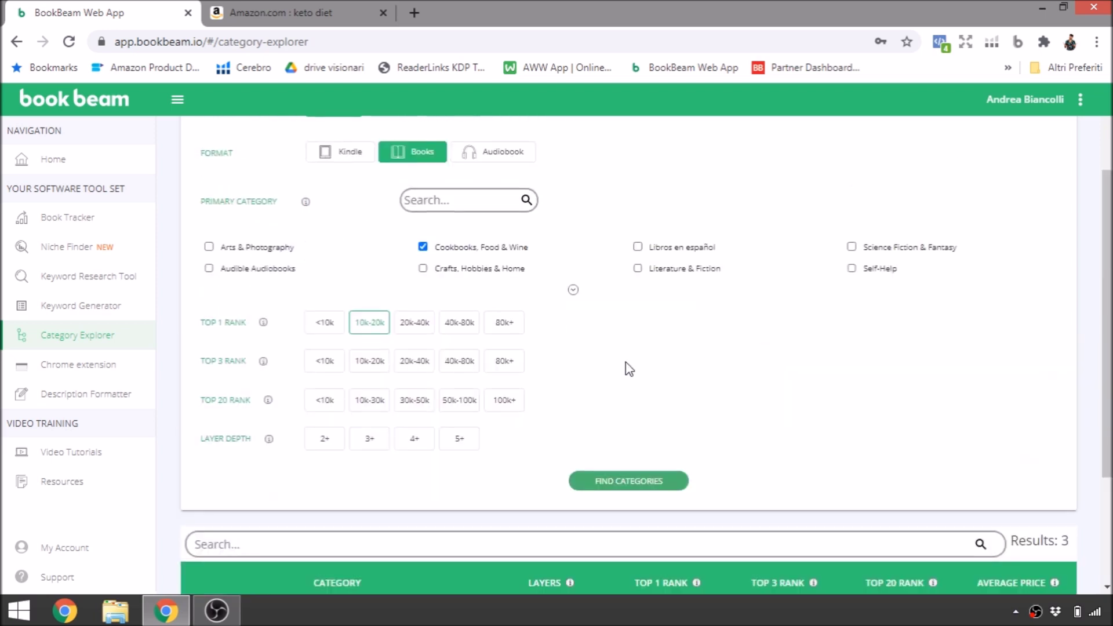
{"action": "left_click", "coordinate": [326, 324]}
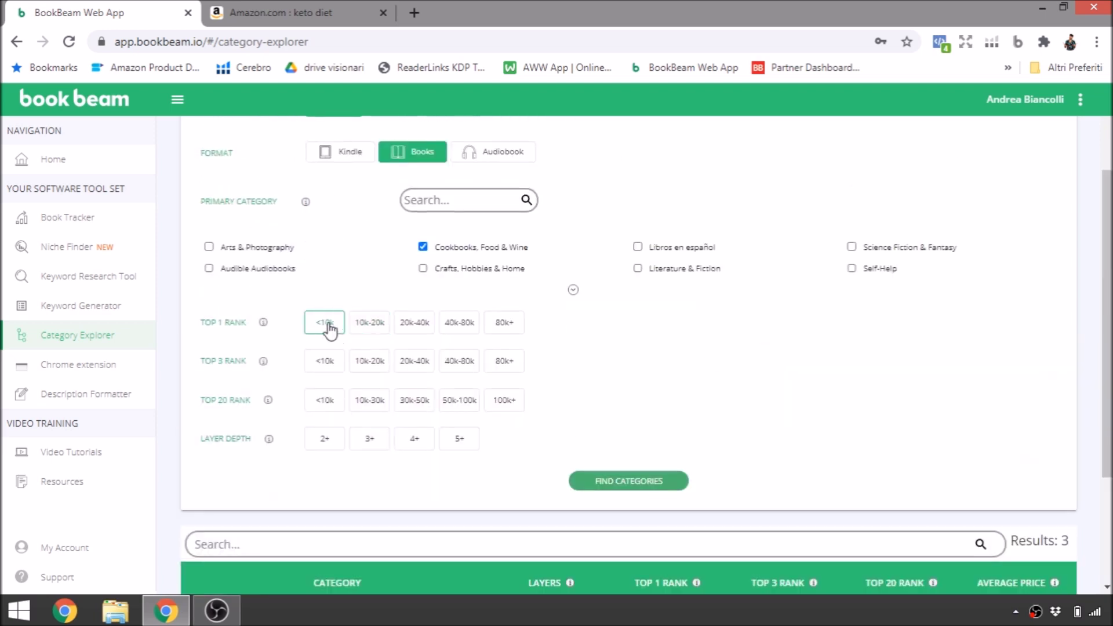
{"action": "left_click", "coordinate": [632, 482]}
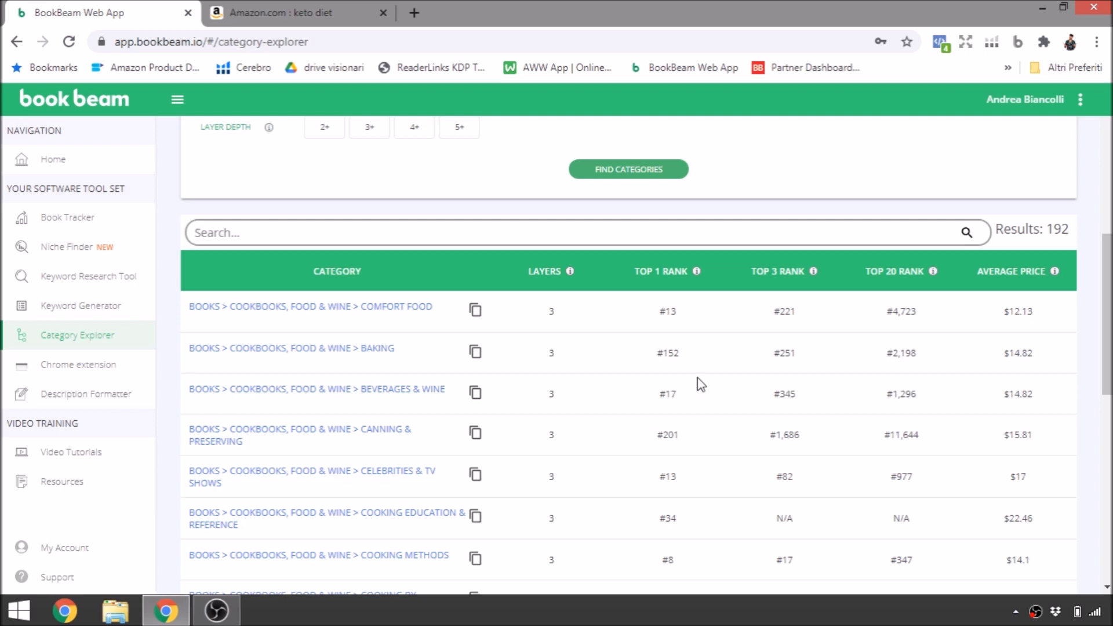
Compare the Top 1, Top 3 and Top 20 ranks and average prices of the cookbook categories found
{"action": "scroll", "coordinate": [698, 377], "scroll_direction": "up", "scroll_amount": 4}
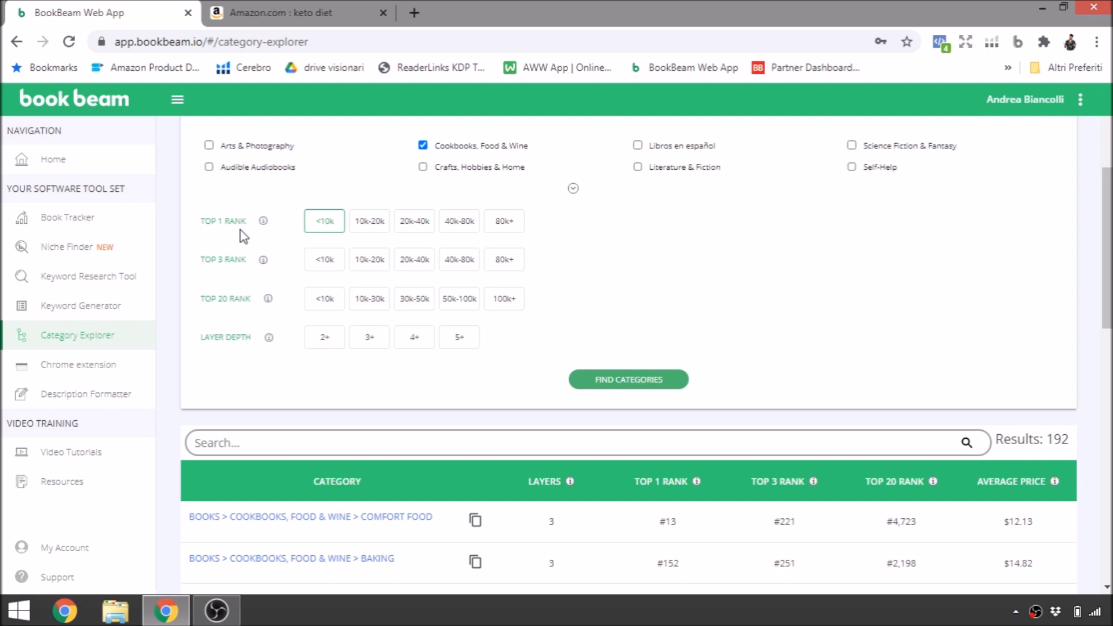
{"action": "scroll", "coordinate": [773, 311], "scroll_direction": "down", "scroll_amount": 3}
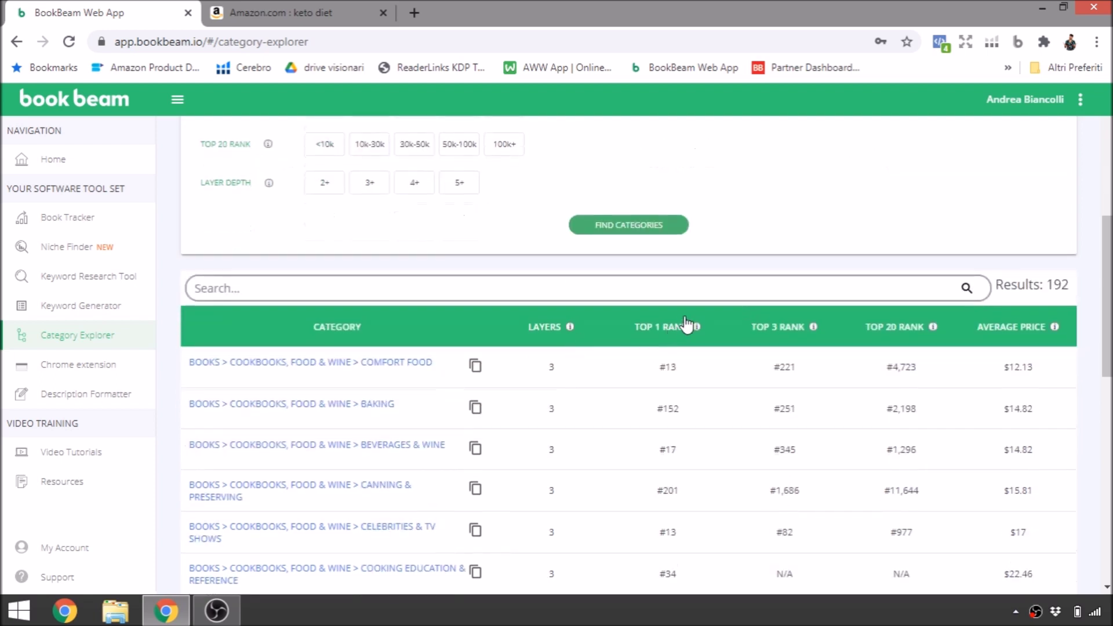
{"action": "scroll", "coordinate": [796, 224], "scroll_direction": "down", "scroll_amount": 3}
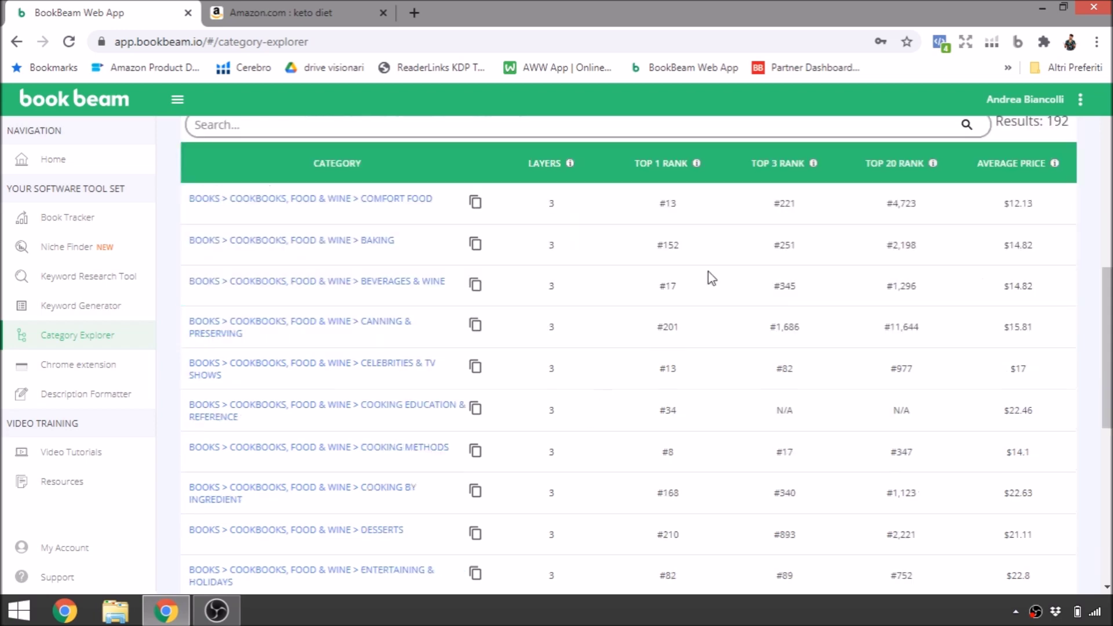
{"action": "scroll", "coordinate": [713, 279], "scroll_direction": "up", "scroll_amount": 2}
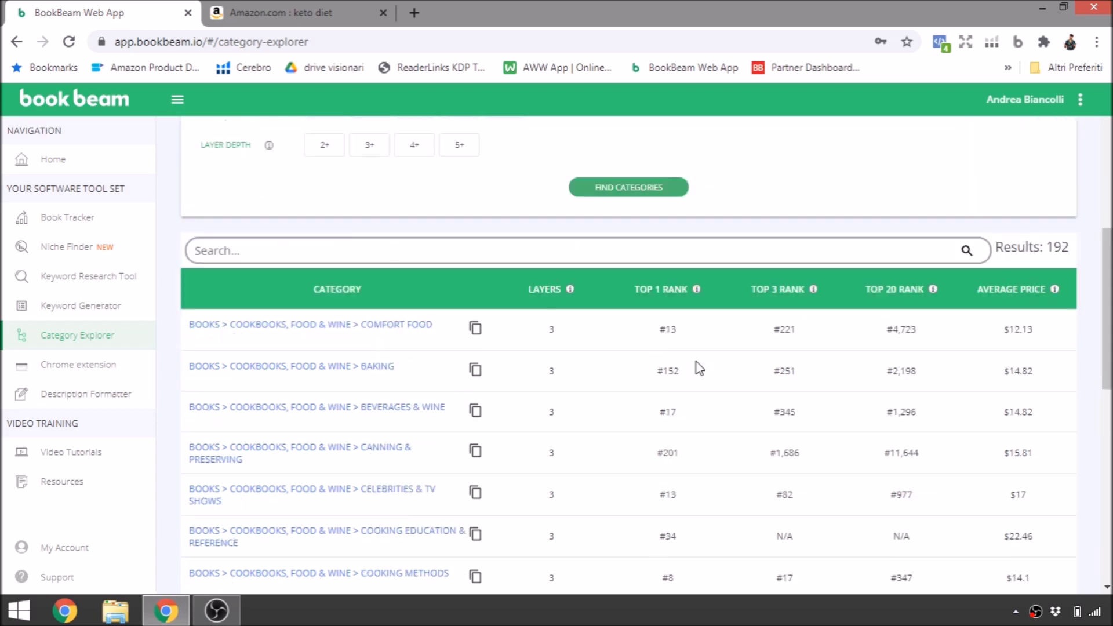
{"action": "scroll", "coordinate": [700, 369], "scroll_direction": "down", "scroll_amount": 5}
{"action": "scroll", "coordinate": [660, 221], "scroll_direction": "up", "scroll_amount": 3}
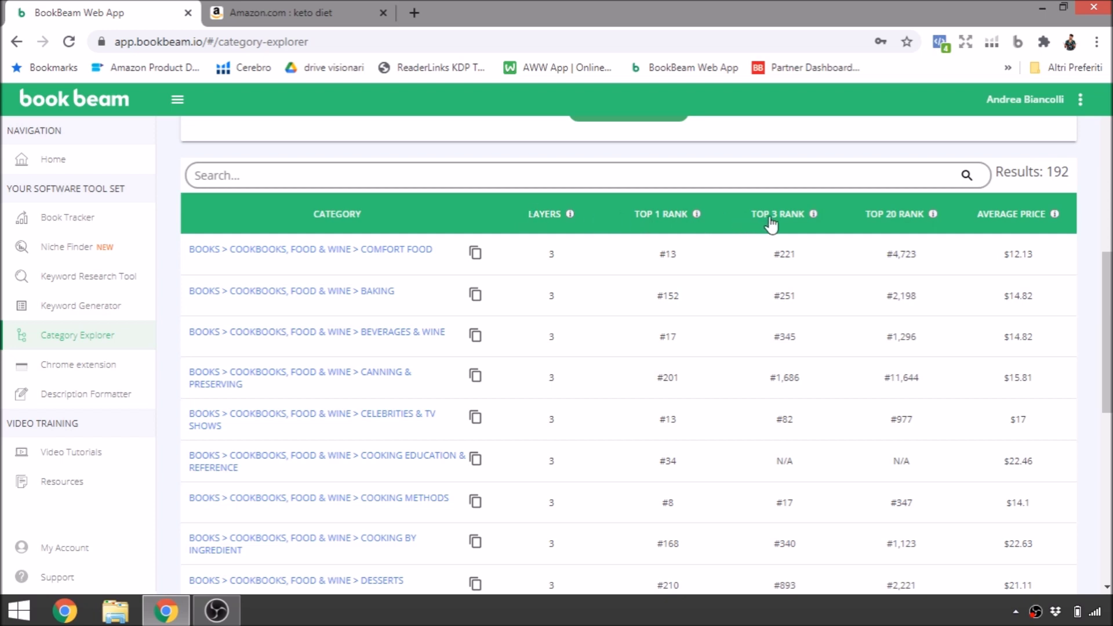
Sort the cookbook categories in descending order by Top 1 rank and by Top 3 rank to compare their values
{"action": "left_click", "coordinate": [660, 223]}
{"action": "left_click", "coordinate": [659, 223]}
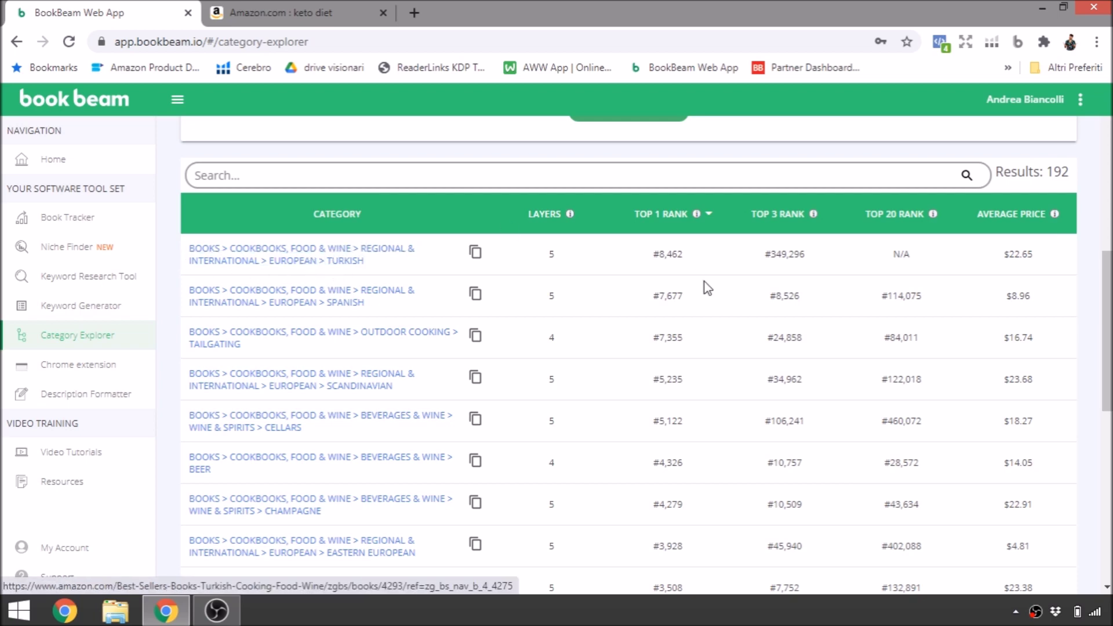
{"action": "left_click", "coordinate": [788, 218]}
{"action": "left_click", "coordinate": [789, 219]}
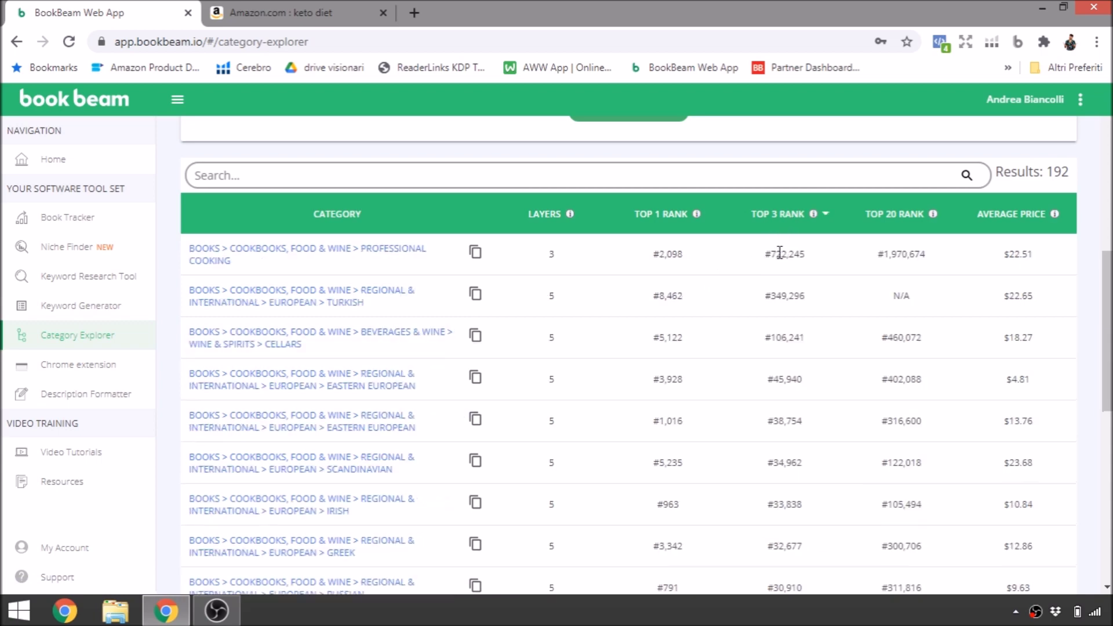
{"action": "left_click", "coordinate": [657, 220]}
{"action": "left_click", "coordinate": [657, 221]}
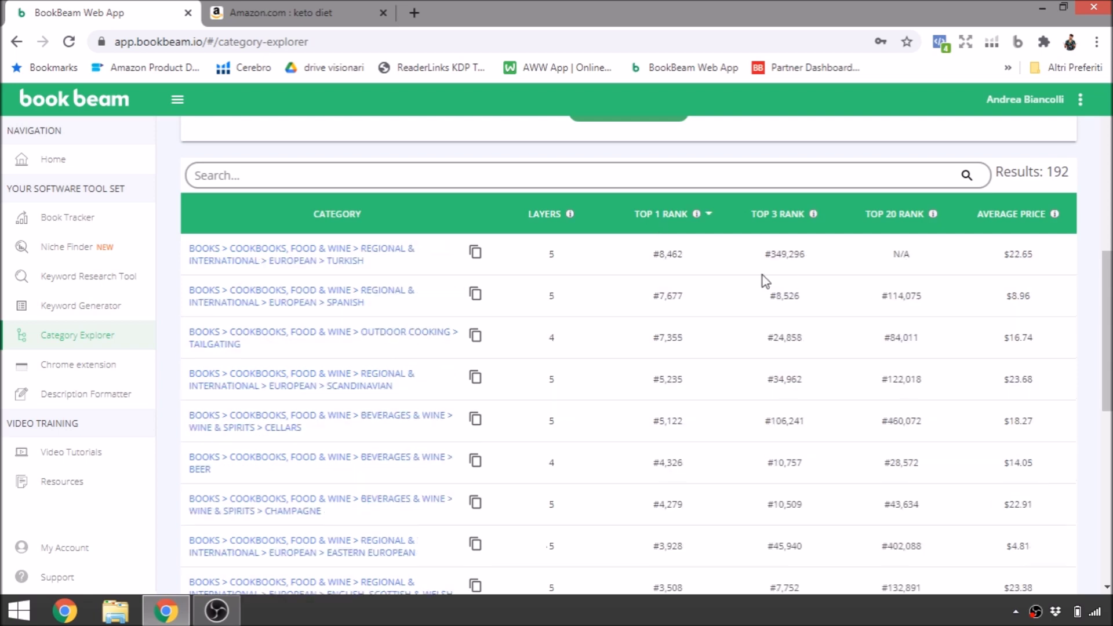
{"action": "left_click", "coordinate": [773, 219]}
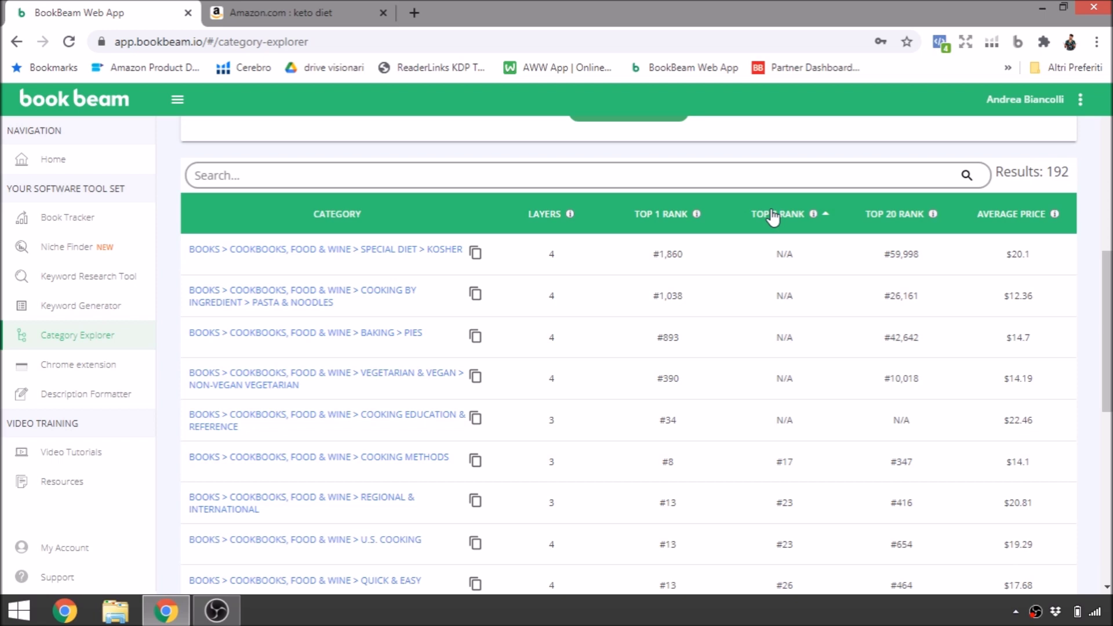
{"action": "left_click", "coordinate": [773, 218]}
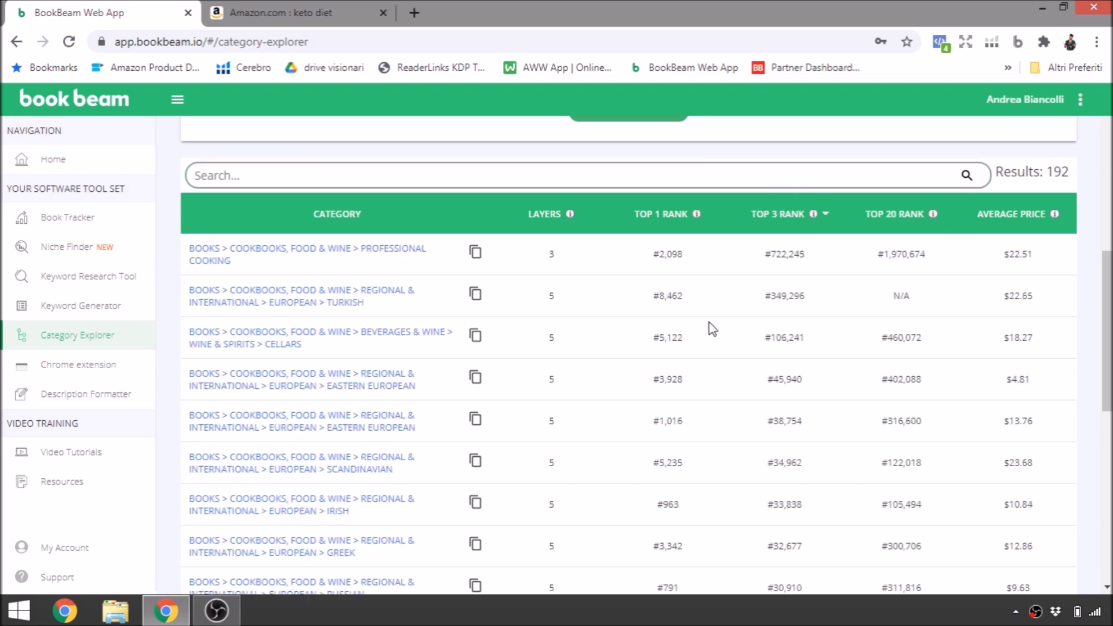
View the Chrome extension download page and open the Description Formatter with its book page preview
{"action": "scroll", "coordinate": [709, 323], "scroll_direction": "up", "scroll_amount": 8}
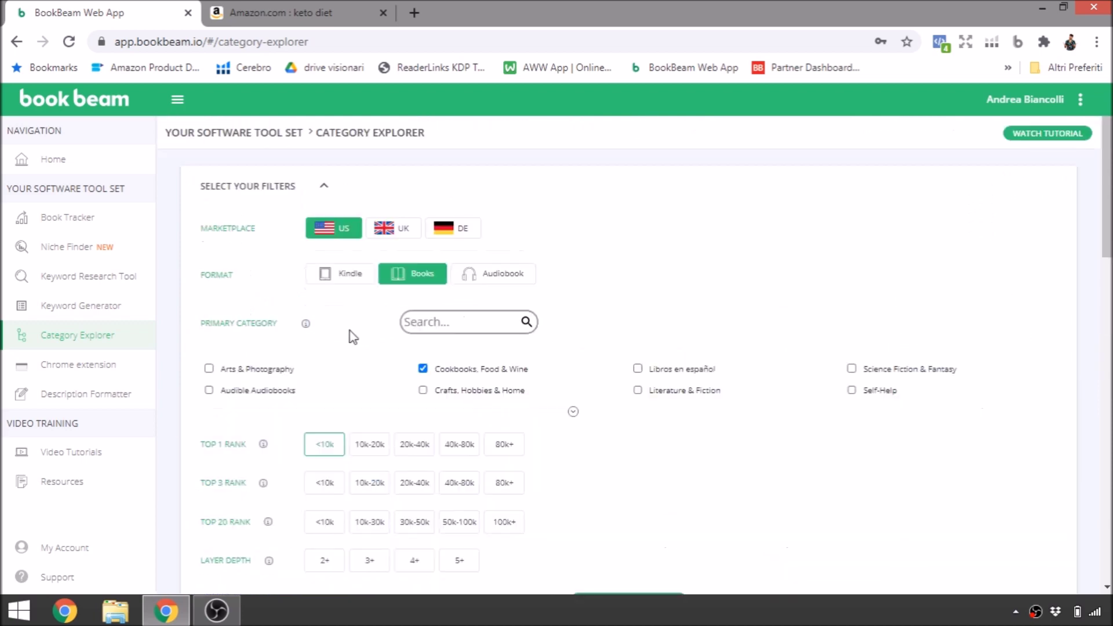
{"action": "left_click", "coordinate": [91, 365]}
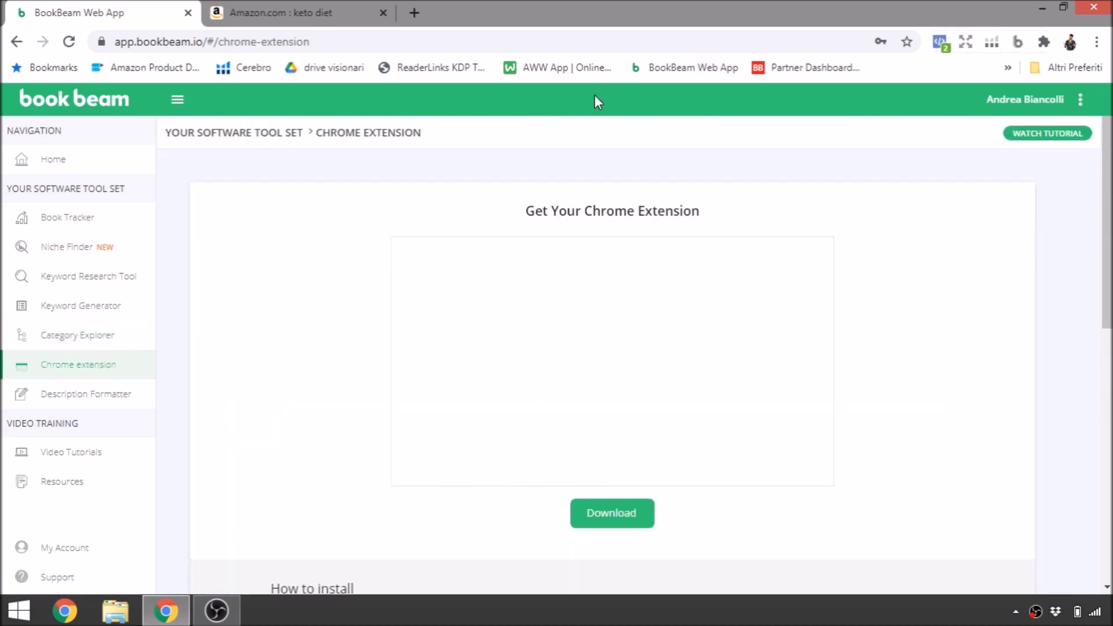
{"action": "left_click", "coordinate": [90, 396]}
{"action": "scroll", "coordinate": [218, 395], "scroll_direction": "down", "scroll_amount": 3}
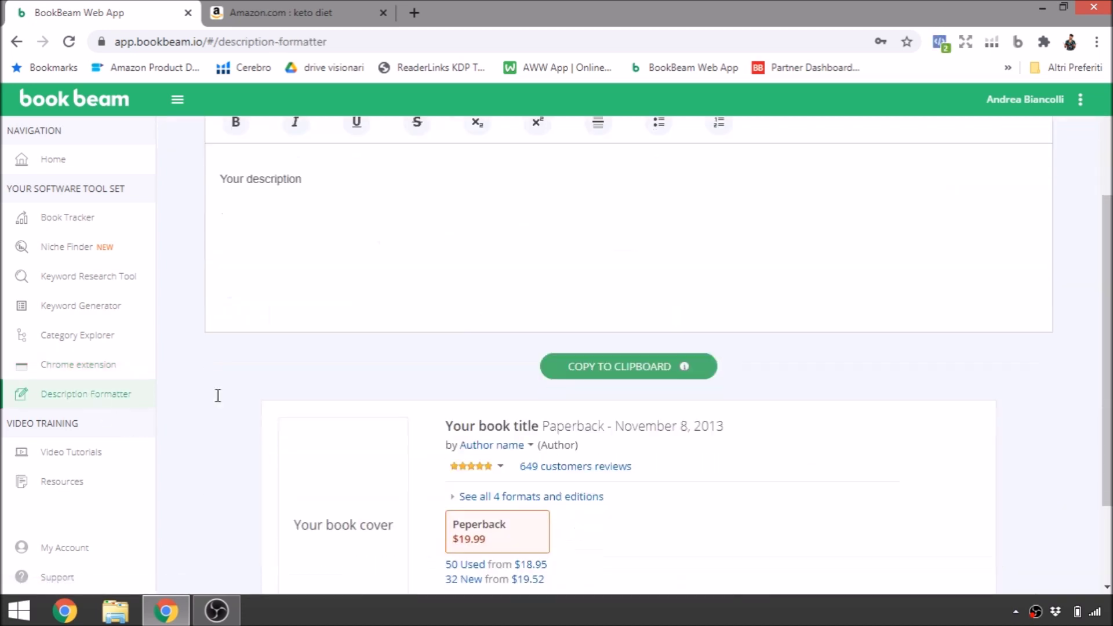
{"action": "scroll", "coordinate": [218, 396], "scroll_direction": "up", "scroll_amount": 3}
Replace the placeholder description with "Ciao sono", the presenter's first name and "di Visionari self publishing", and check it in the book preview
{"action": "left_click", "coordinate": [346, 342]}
{"action": "triple_click", "coordinate": [259, 337]}
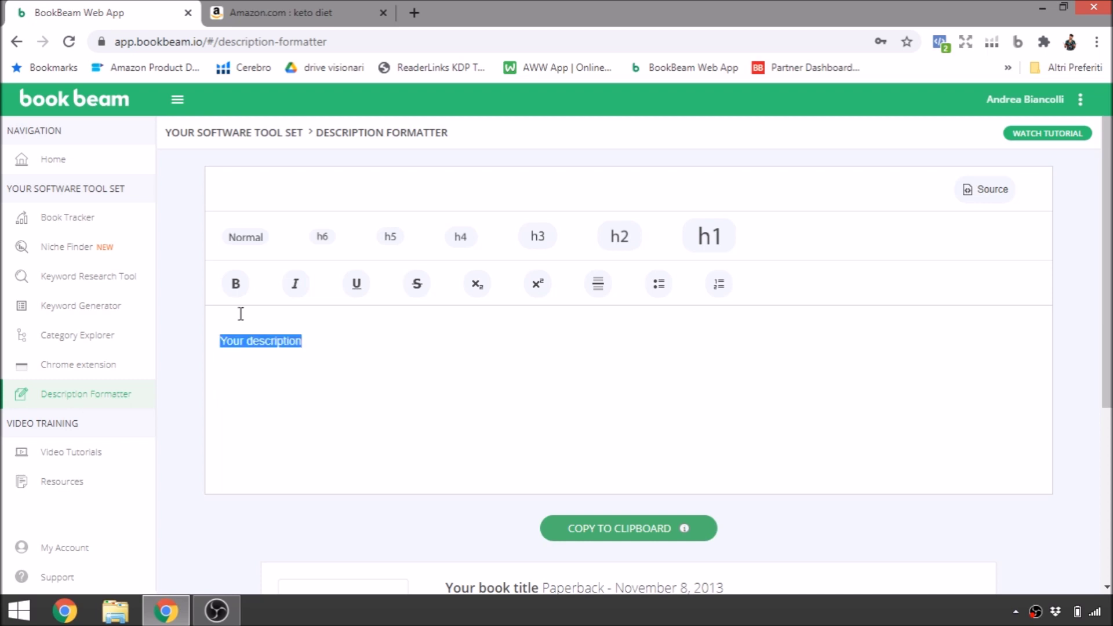
{"action": "type", "text": "C"}
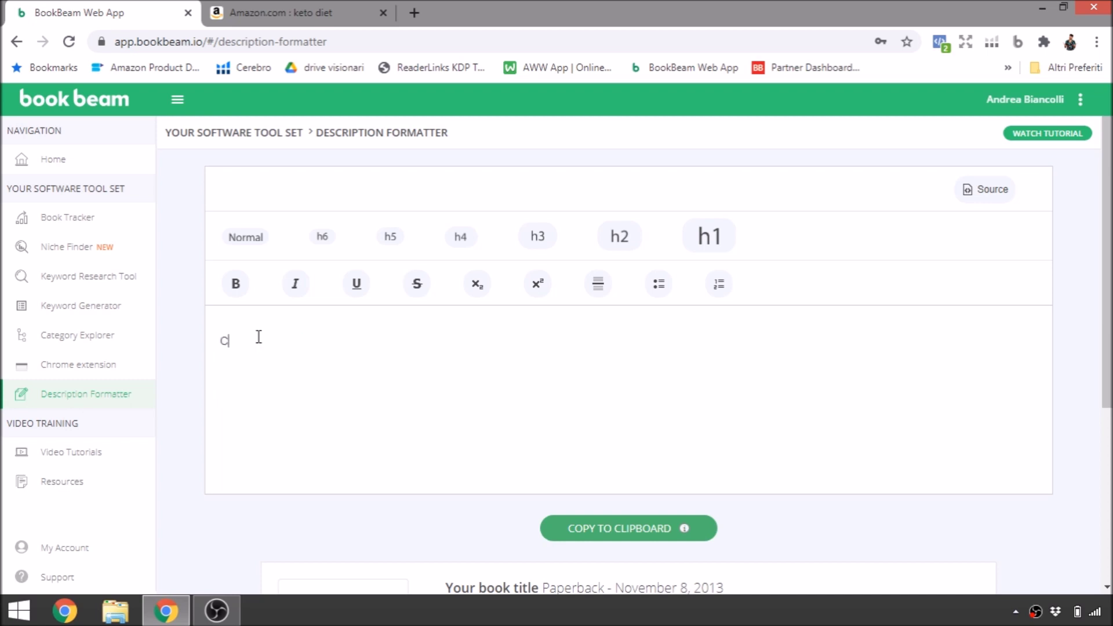
{"action": "type", "text": "iao sono Andre di"}
{"action": "key", "text": "BackSpace"}
{"action": "key", "text": "BackSpace"}
{"action": "key", "text": "BackSpace"}
{"action": "key", "text": "BackSpace"}
{"action": "type", "text": "a Visio"}
{"action": "key", "text": "BackSpace"}
{"action": "key", "text": "BackSpace"}
{"action": "key", "text": "BackSpace"}
{"action": "key", "text": "BackSpace"}
{"action": "key", "text": "BackSpace"}
{"action": "type", "text": "di Visionari self publishing"}
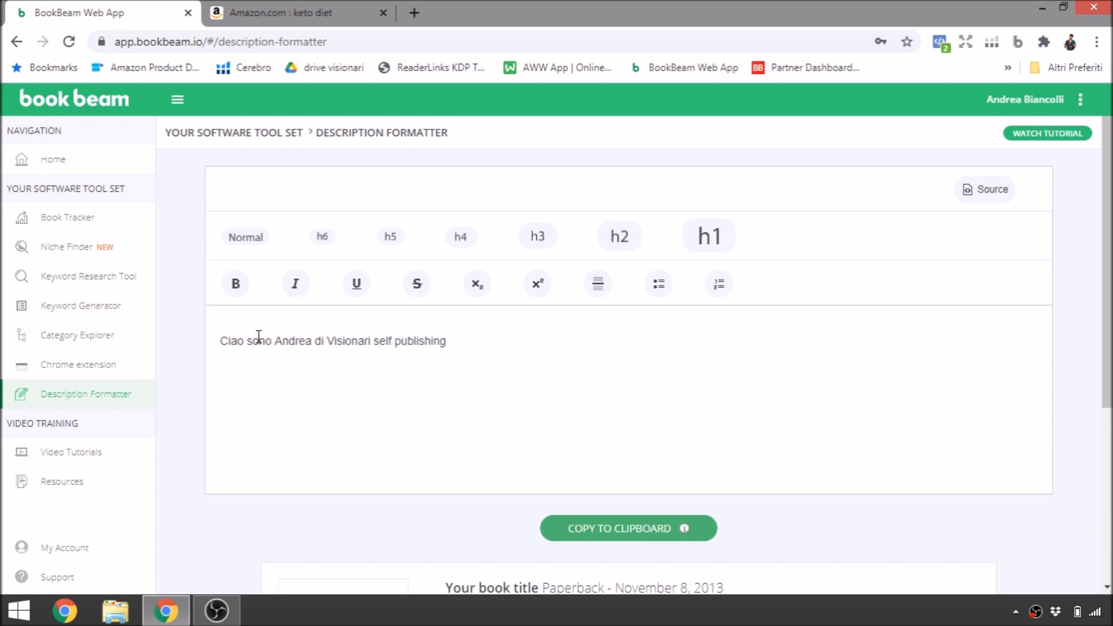
{"action": "scroll", "coordinate": [272, 338], "scroll_direction": "down", "scroll_amount": 4}
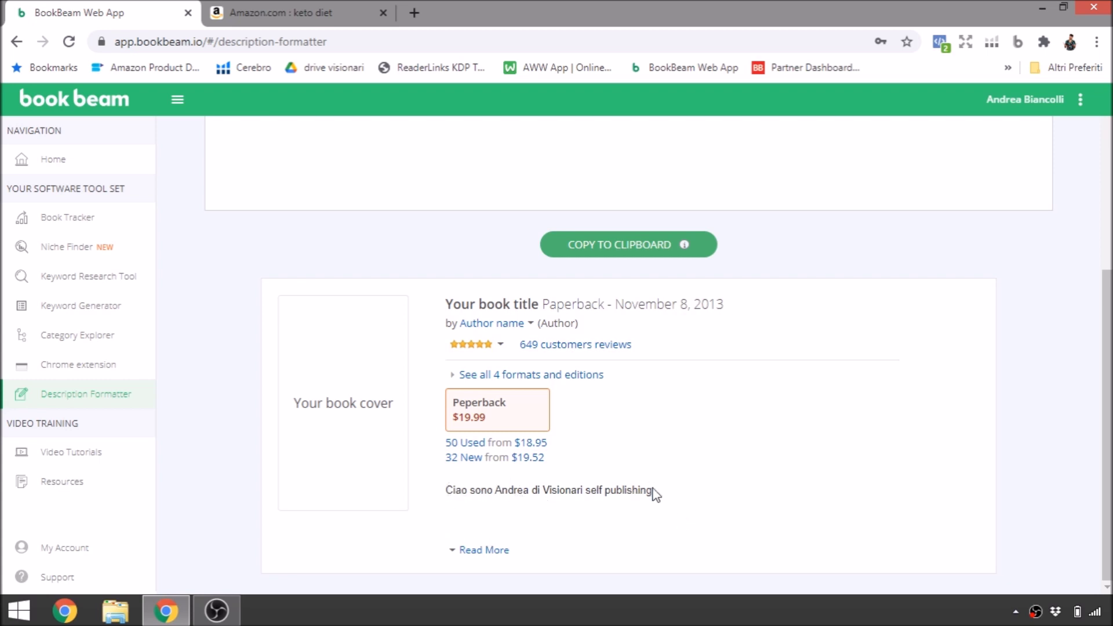
Format the greeting line of the description as an h1 heading and check the book preview
{"action": "scroll", "coordinate": [655, 494], "scroll_direction": "up", "scroll_amount": 2}
{"action": "left_click_drag", "start_coordinate": [473, 165], "coordinate": [221, 164]}
{"action": "scroll", "coordinate": [341, 210], "scroll_direction": "up", "scroll_amount": 3}
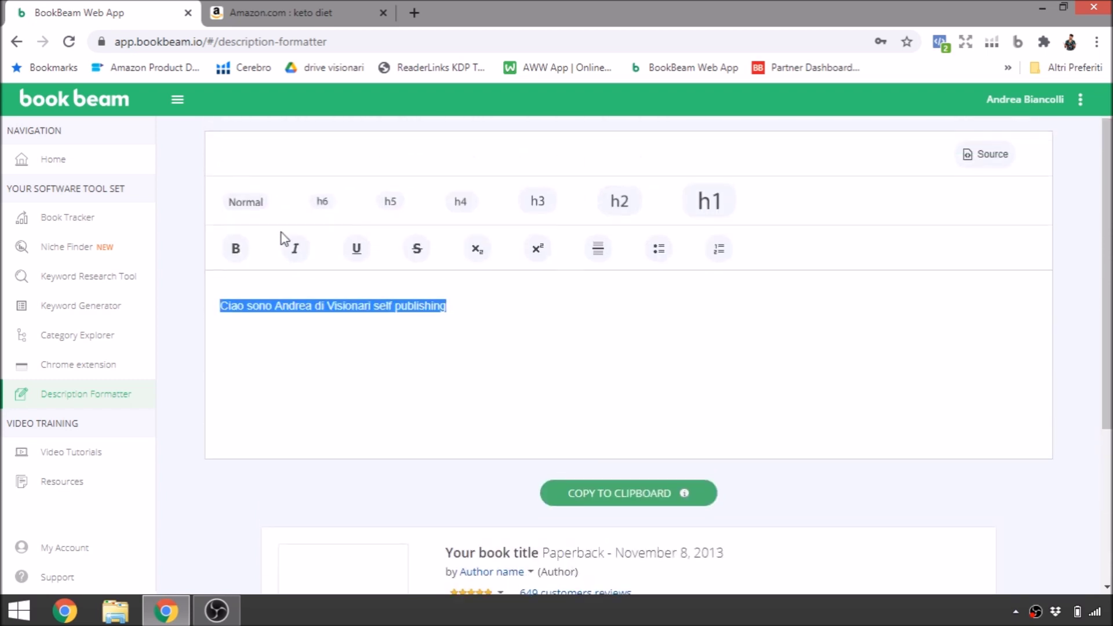
{"action": "left_click", "coordinate": [710, 201]}
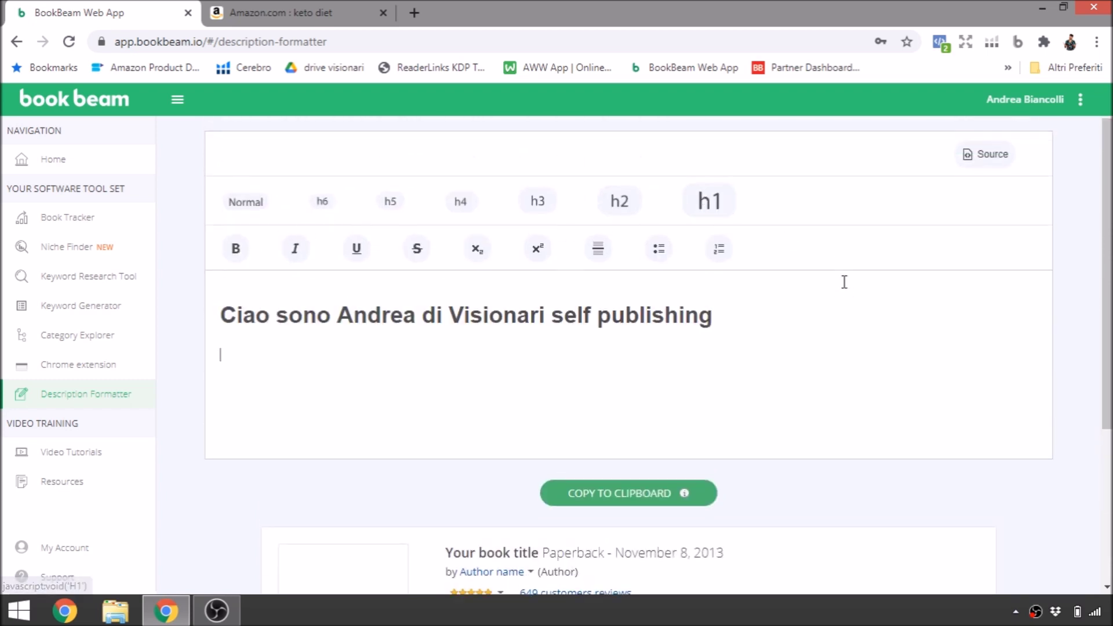
{"action": "scroll", "coordinate": [845, 282], "scroll_direction": "down", "scroll_amount": 4}
Add the paragraphs "sto presentando" and "bookbeam" below the heading, each preceded by a blank line
{"action": "scroll", "coordinate": [726, 472], "scroll_direction": "up", "scroll_amount": 3}
{"action": "left_click", "coordinate": [729, 249]}
{"action": "key", "text": "Return"}
{"action": "key", "text": "Return"}
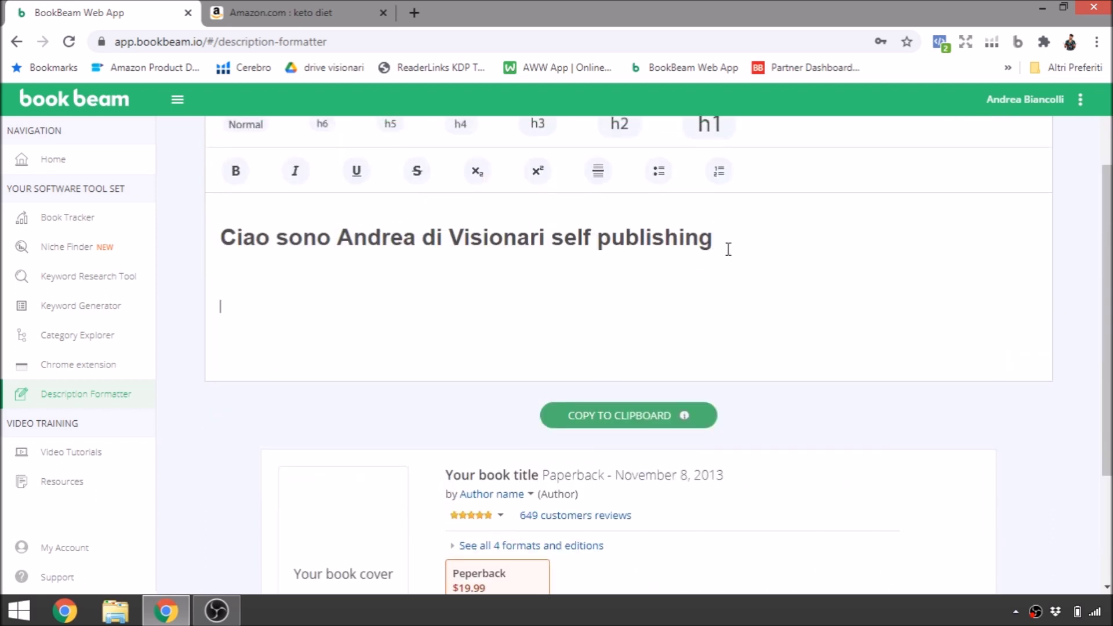
{"action": "type", "text": "sto prede"}
{"action": "key", "text": "BackSpace"}
{"action": "key", "text": "BackSpace"}
{"action": "type", "text": "sentando"}
{"action": "key", "text": "Return"}
{"action": "key", "text": "Return"}
{"action": "type", "text": "bookbeam"}
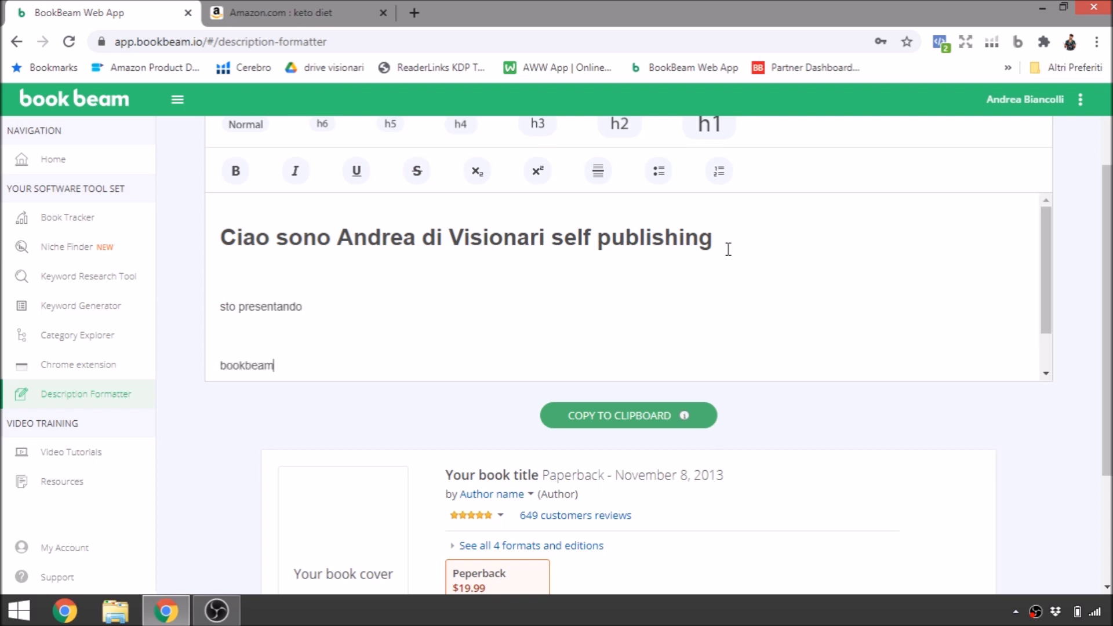
Expand the description in the book preview to show its full text
{"action": "scroll", "coordinate": [537, 294], "scroll_direction": "down", "scroll_amount": 1}
{"action": "scroll", "coordinate": [684, 492], "scroll_direction": "down", "scroll_amount": 3}
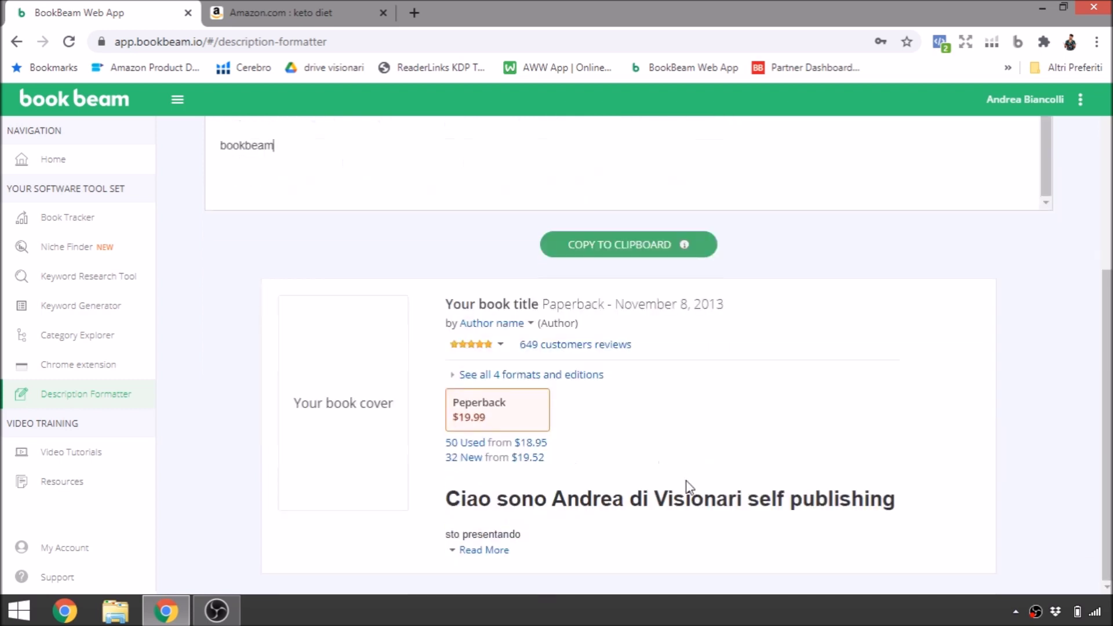
{"action": "left_click", "coordinate": [464, 550]}
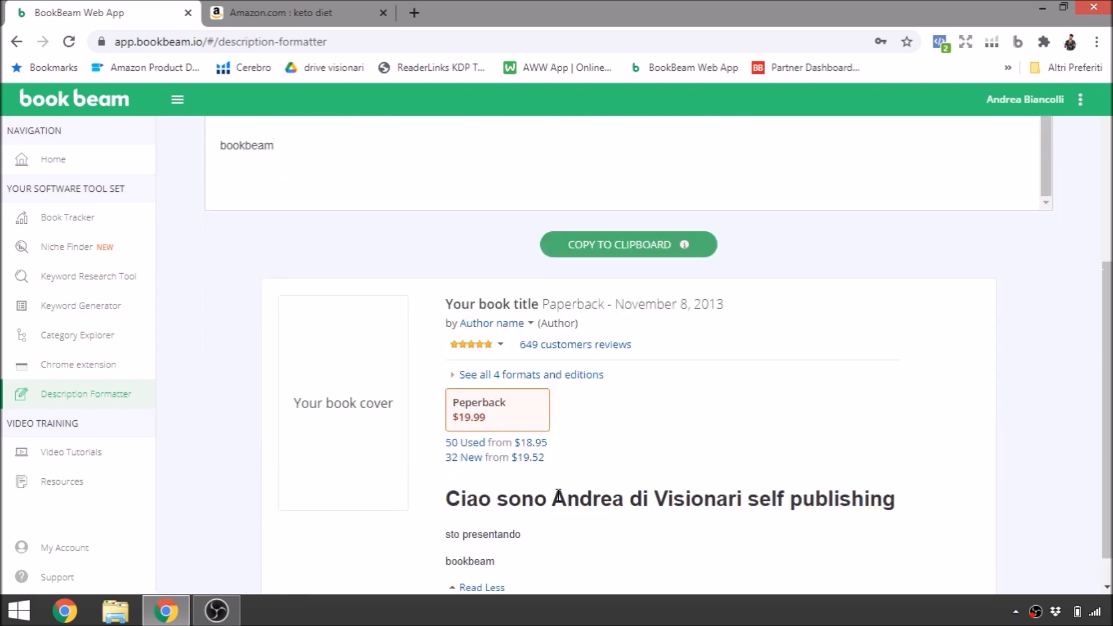
{"action": "scroll", "coordinate": [441, 380], "scroll_direction": "down", "scroll_amount": 1}
Make the "bookbeam" line of the description bold and check it in the preview
{"action": "scroll", "coordinate": [440, 380], "scroll_direction": "up", "scroll_amount": 4}
{"action": "left_click_drag", "start_coordinate": [288, 325], "coordinate": [214, 319]}
{"action": "left_click", "coordinate": [236, 188]}
{"action": "scroll", "coordinate": [416, 405], "scroll_direction": "down", "scroll_amount": 4}
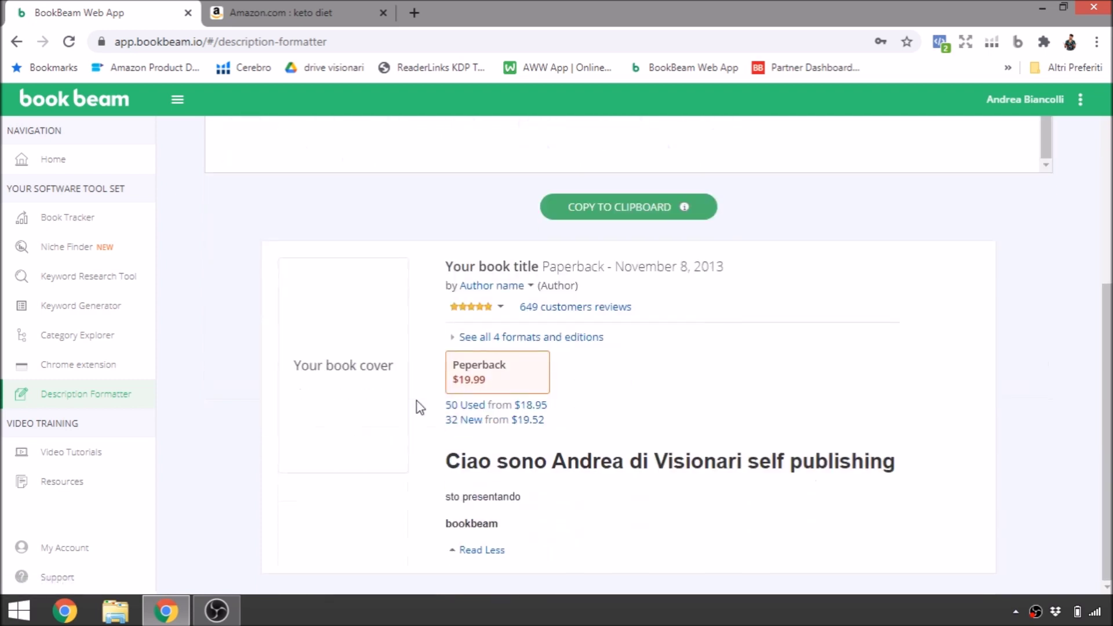
Make the "sto presentando" line italic and underlined, and check it in the preview
{"action": "scroll", "coordinate": [502, 497], "scroll_direction": "up", "scroll_amount": 4}
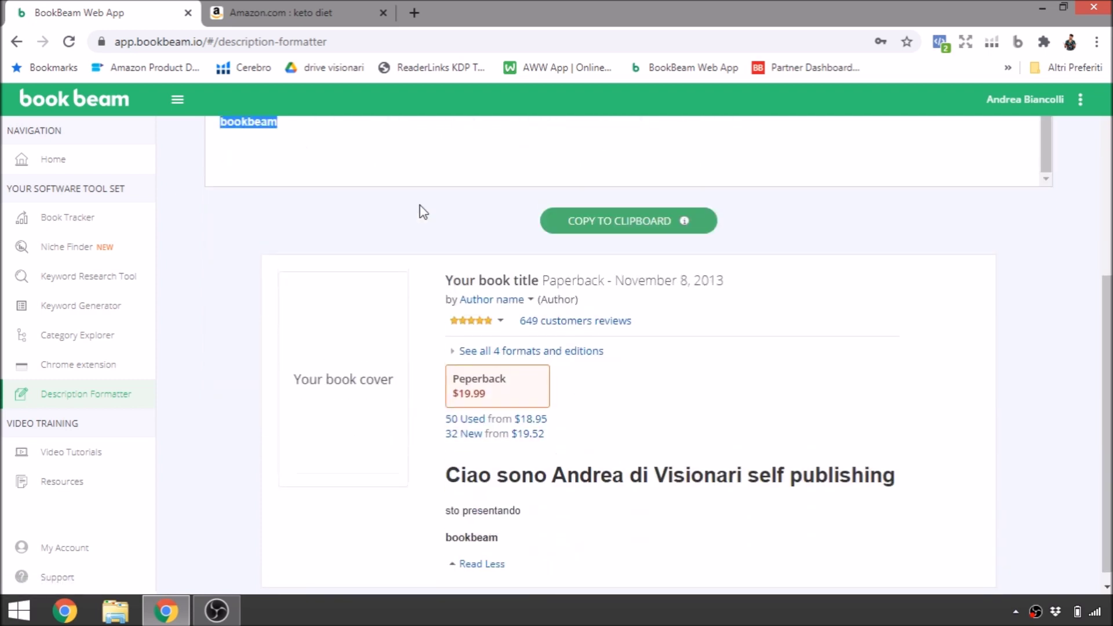
{"action": "left_click_drag", "start_coordinate": [306, 258], "coordinate": [219, 229]}
{"action": "left_click", "coordinate": [295, 171]}
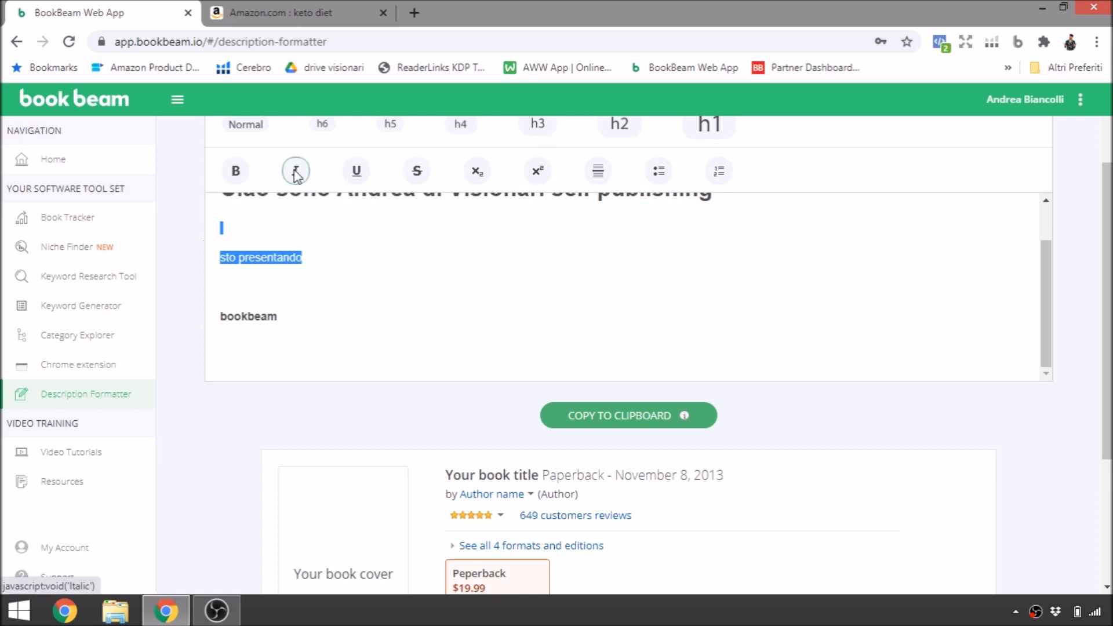
{"action": "left_click", "coordinate": [364, 175]}
{"action": "scroll", "coordinate": [629, 455], "scroll_direction": "down", "scroll_amount": 4}
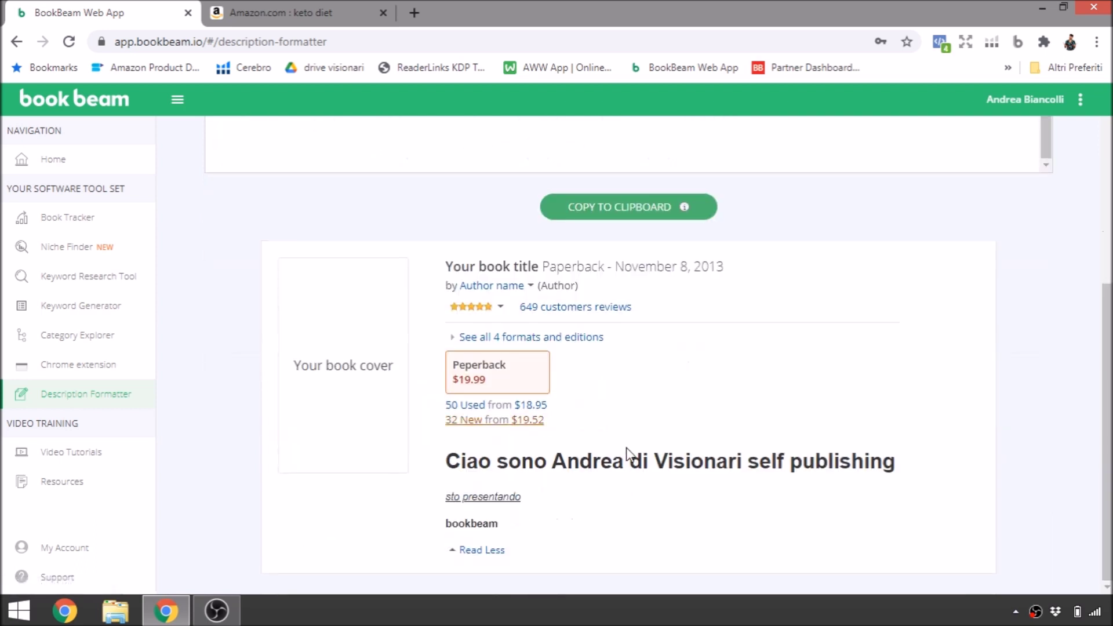